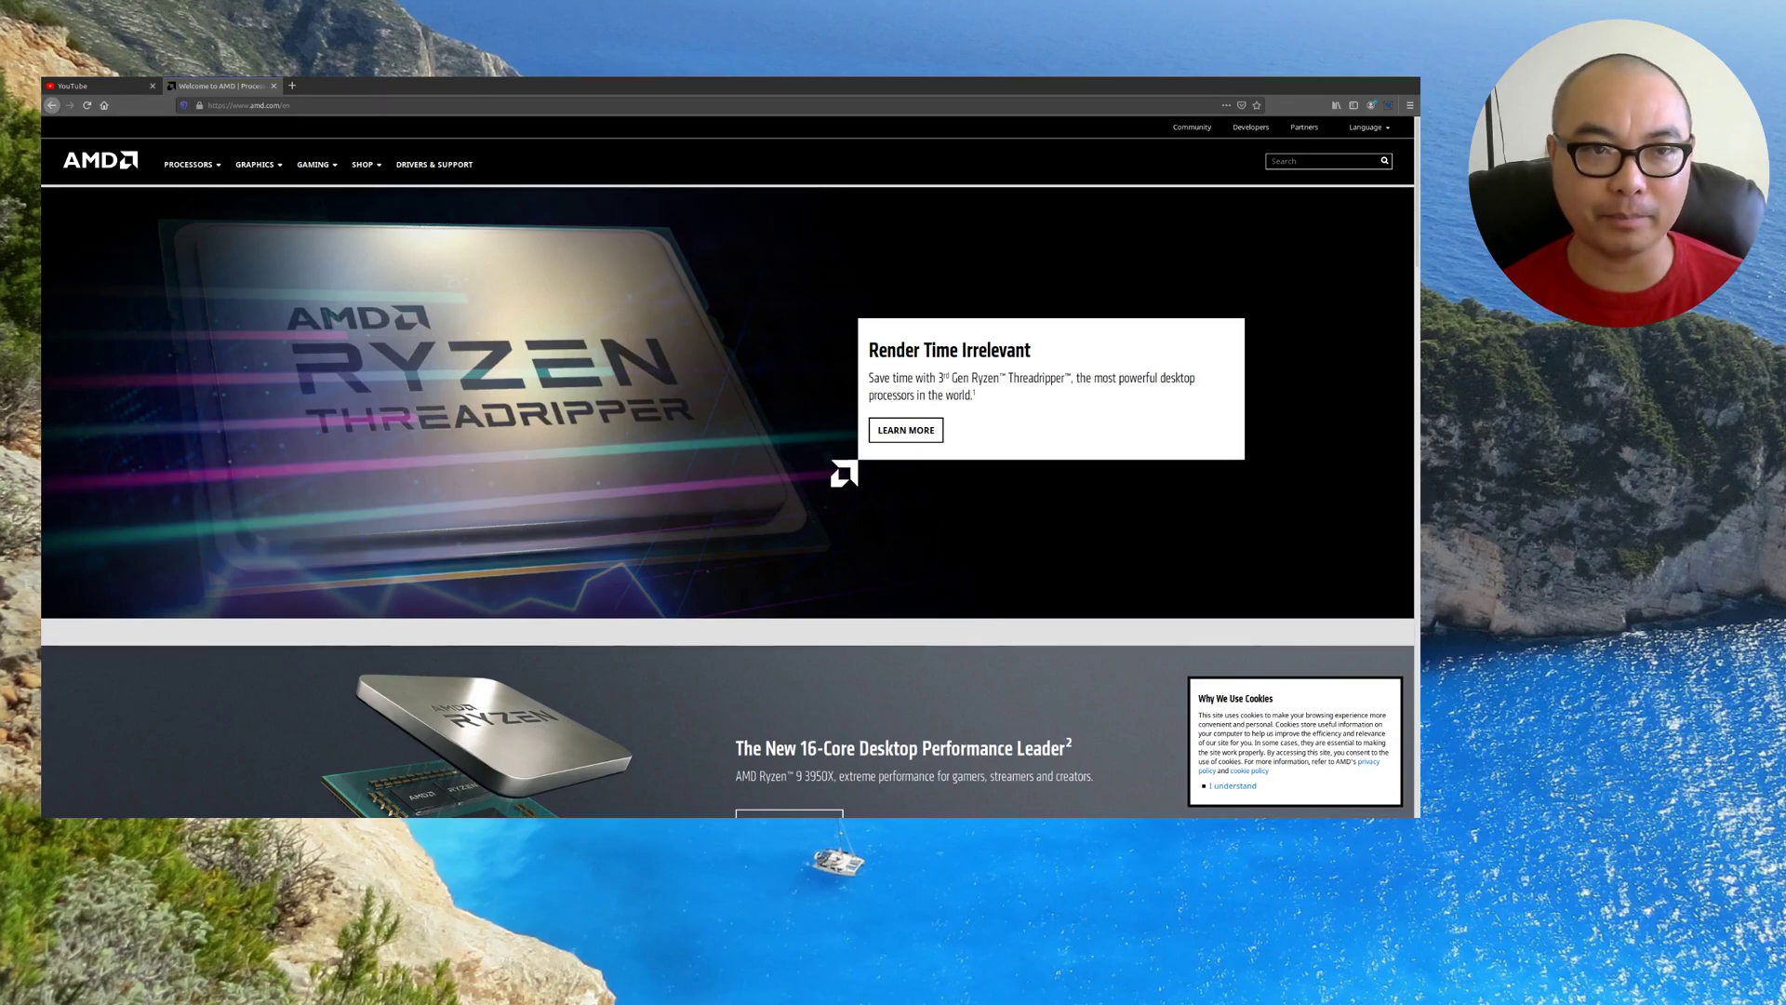
# Scroll the browser, visit the YouTube tab, then return to the AMD page tab.
pyautogui.scroll(-3, 404, 277)
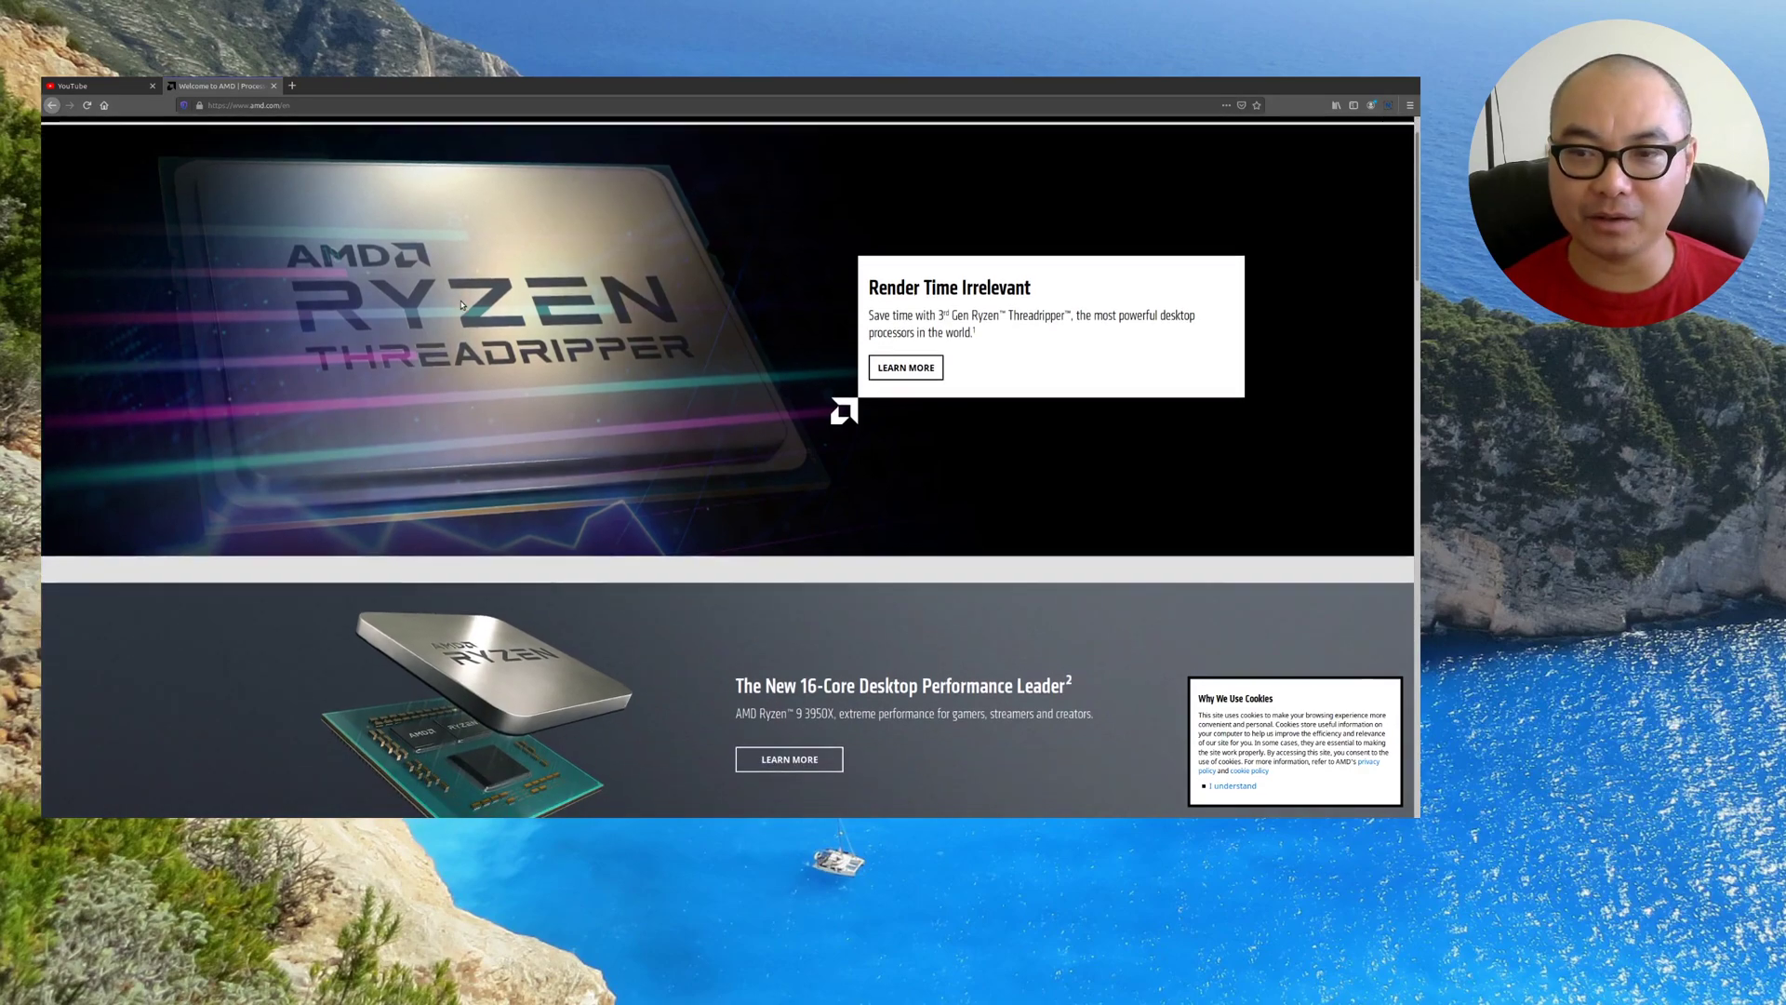
pyautogui.scroll(-3, 403, 277)
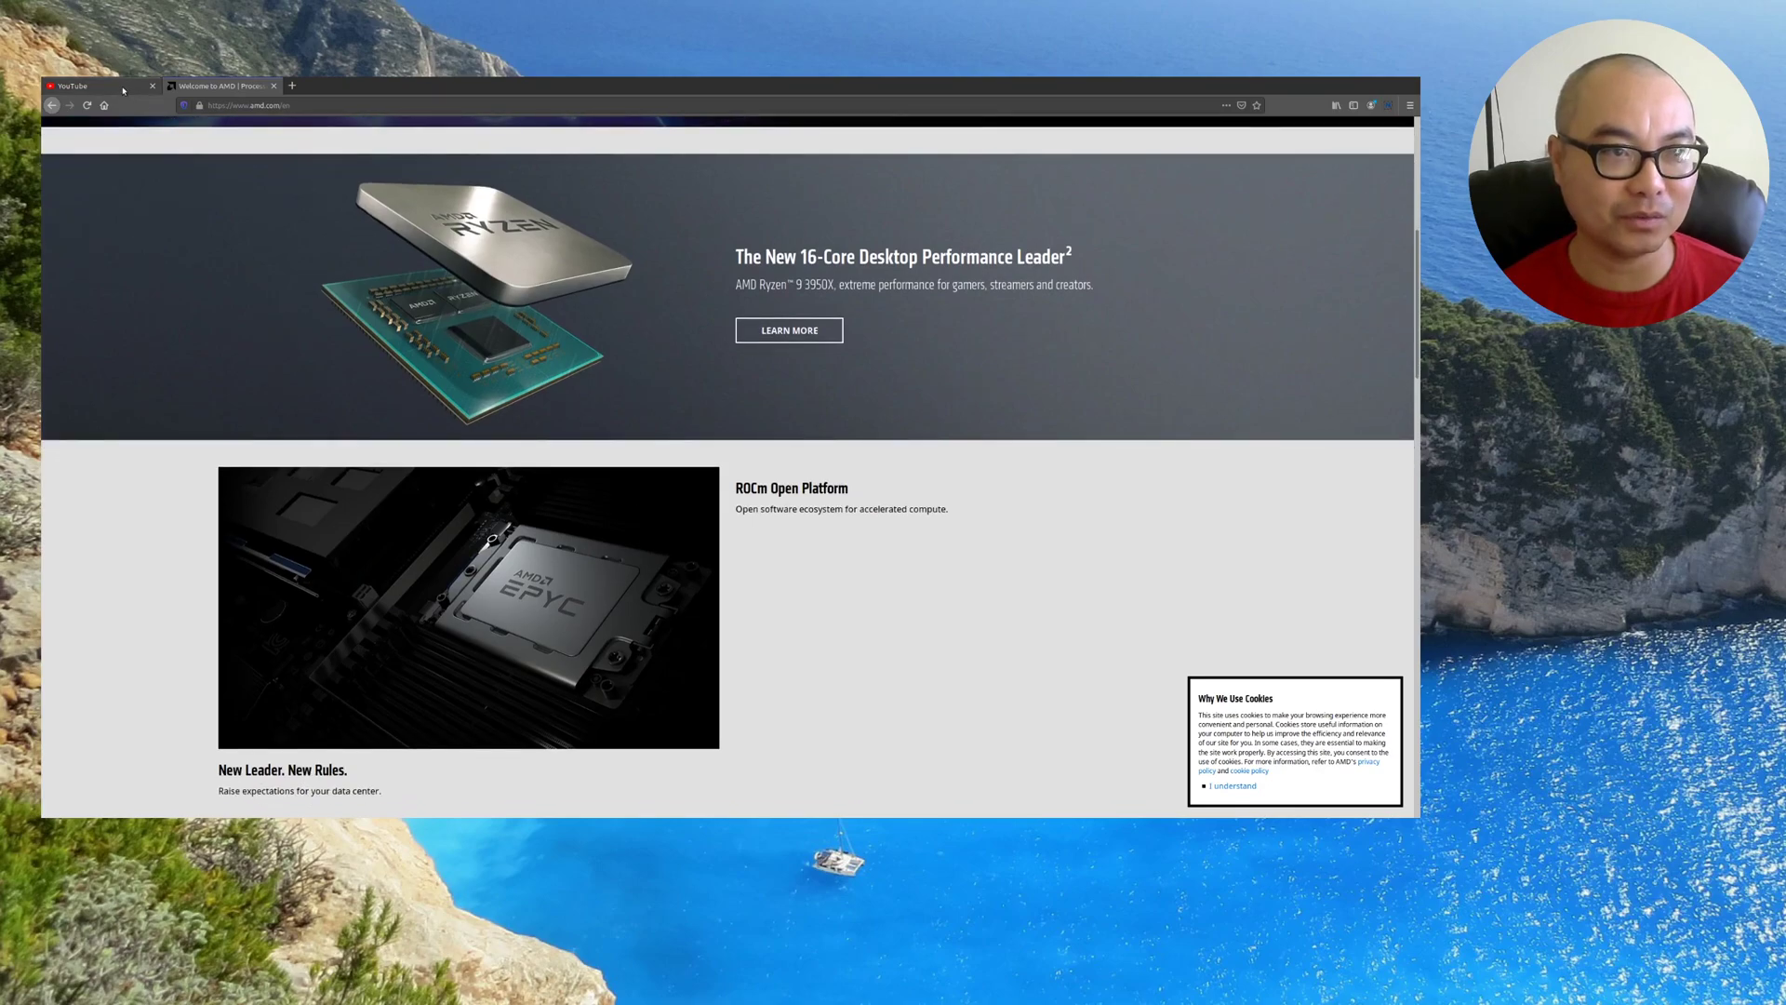
pyautogui.click(97, 85)
pyautogui.scroll(-3, 396, 288)
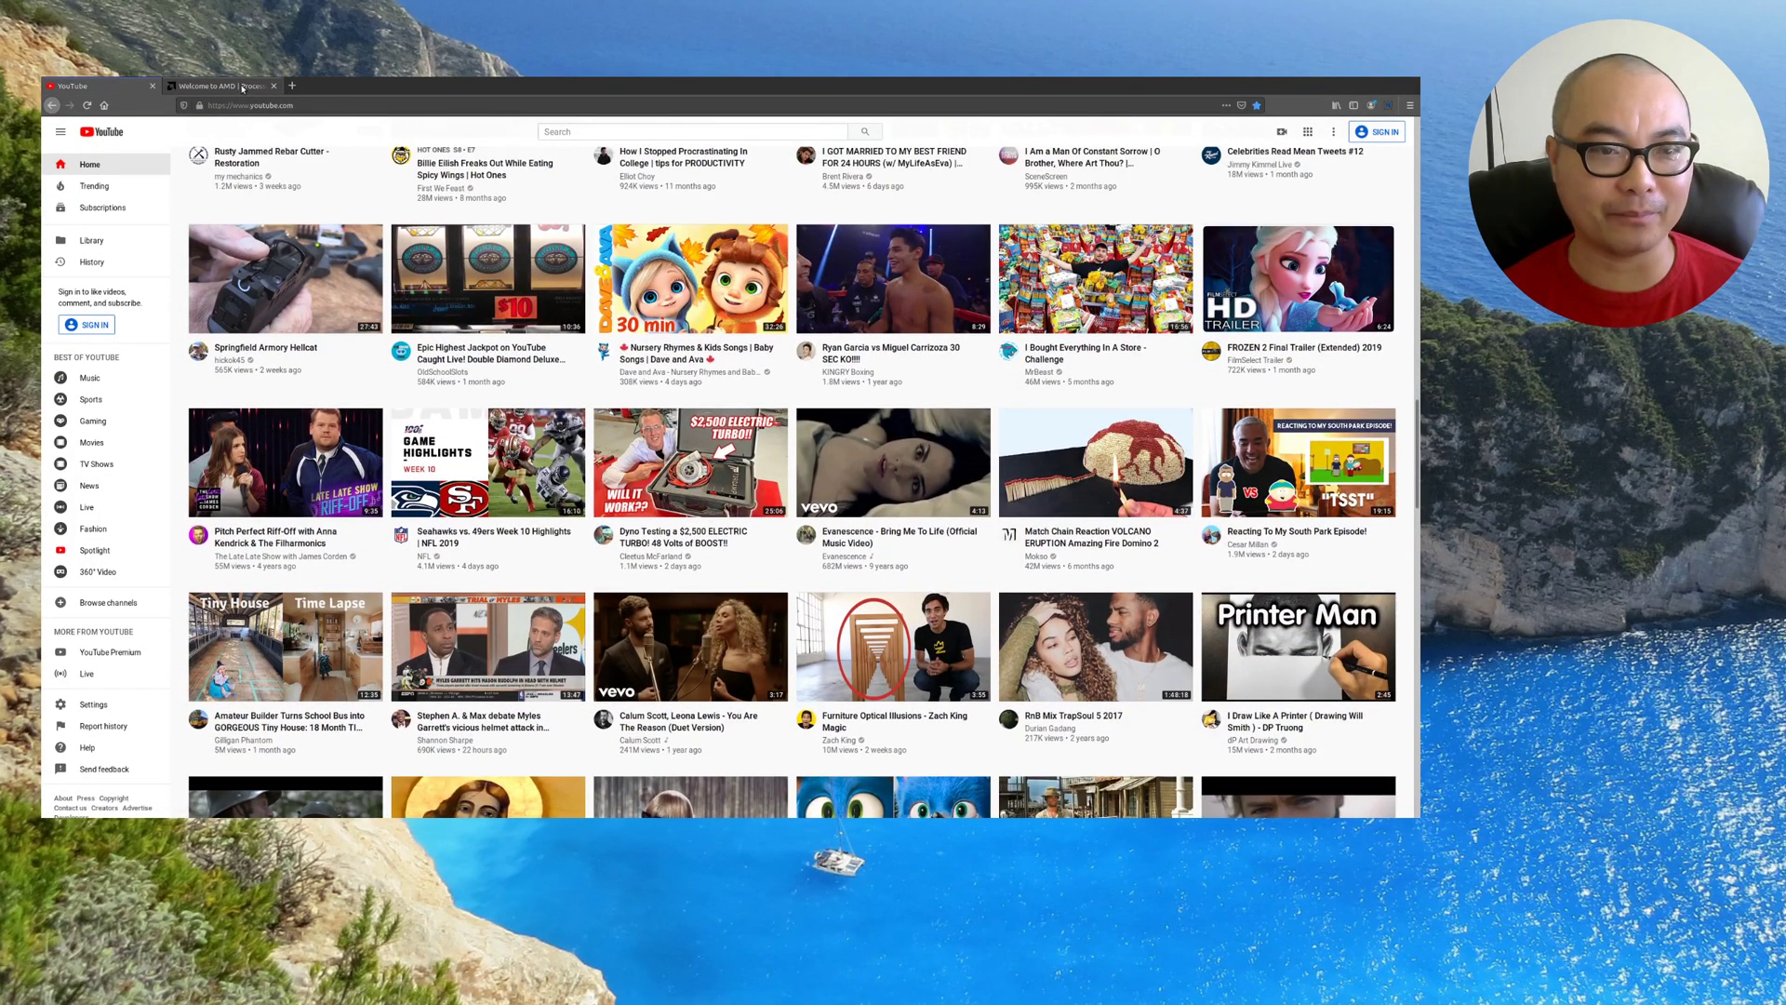
pyautogui.click(242, 86)
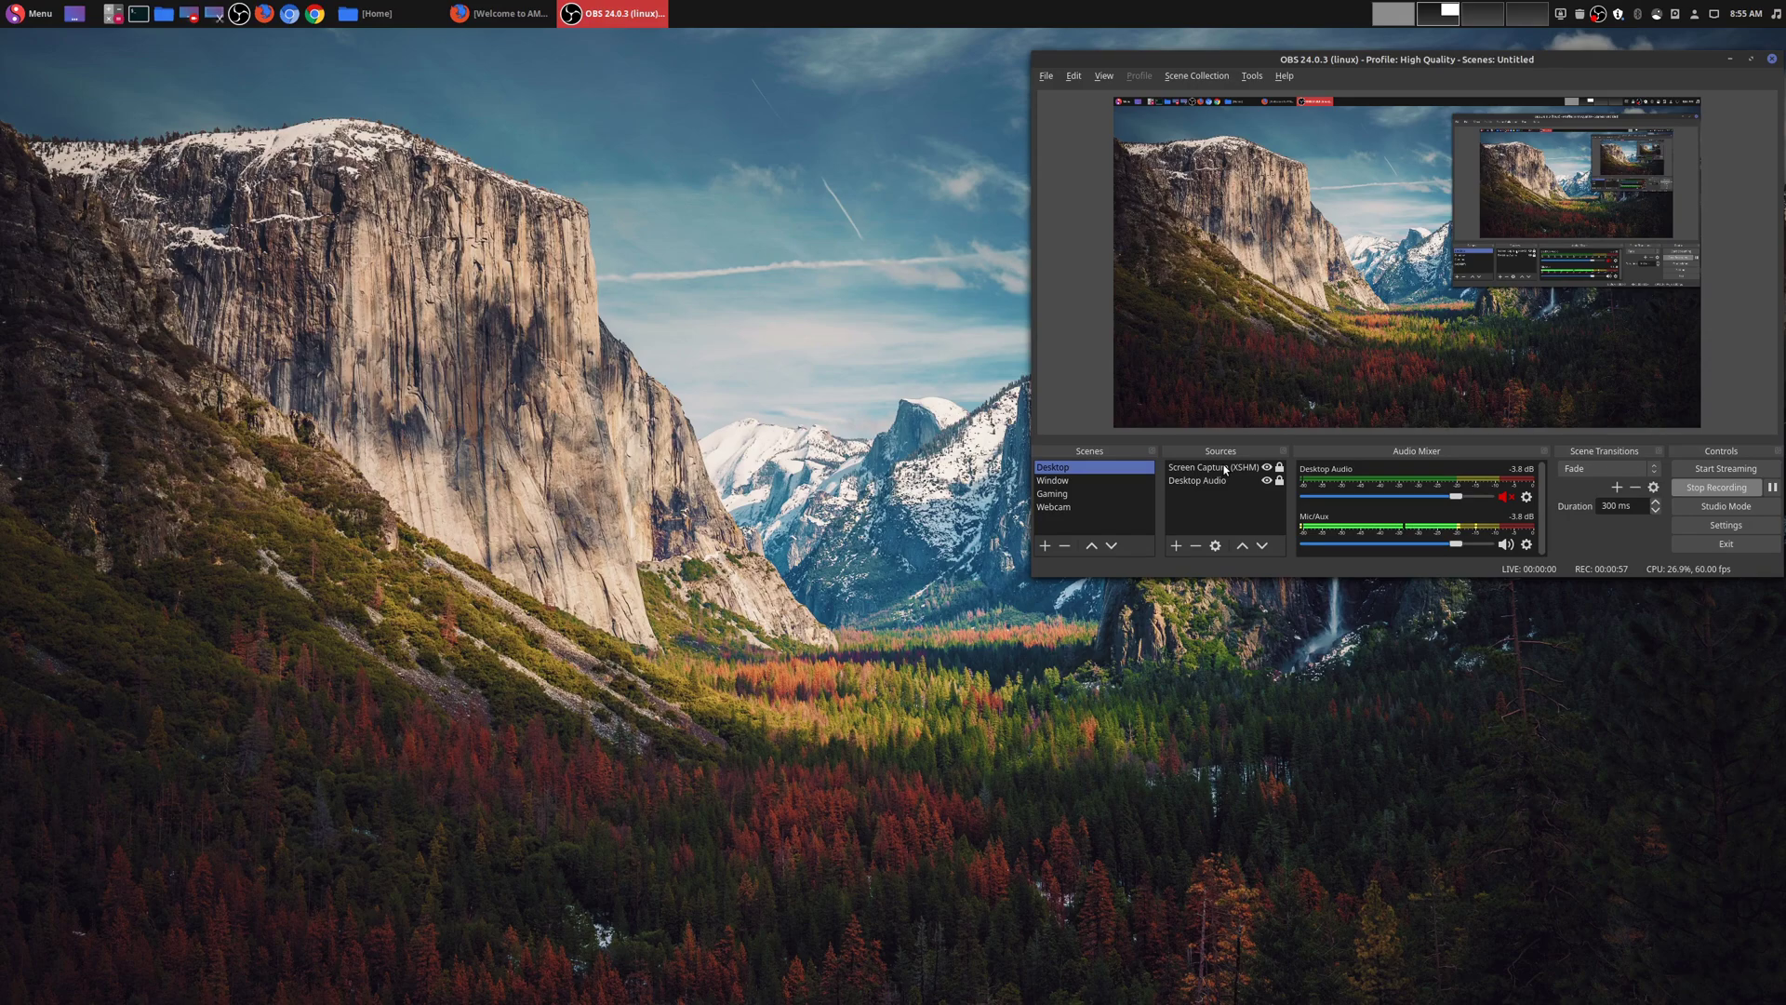
# Add the existing Image source to the Desktop scene.
pyautogui.click(1177, 546)
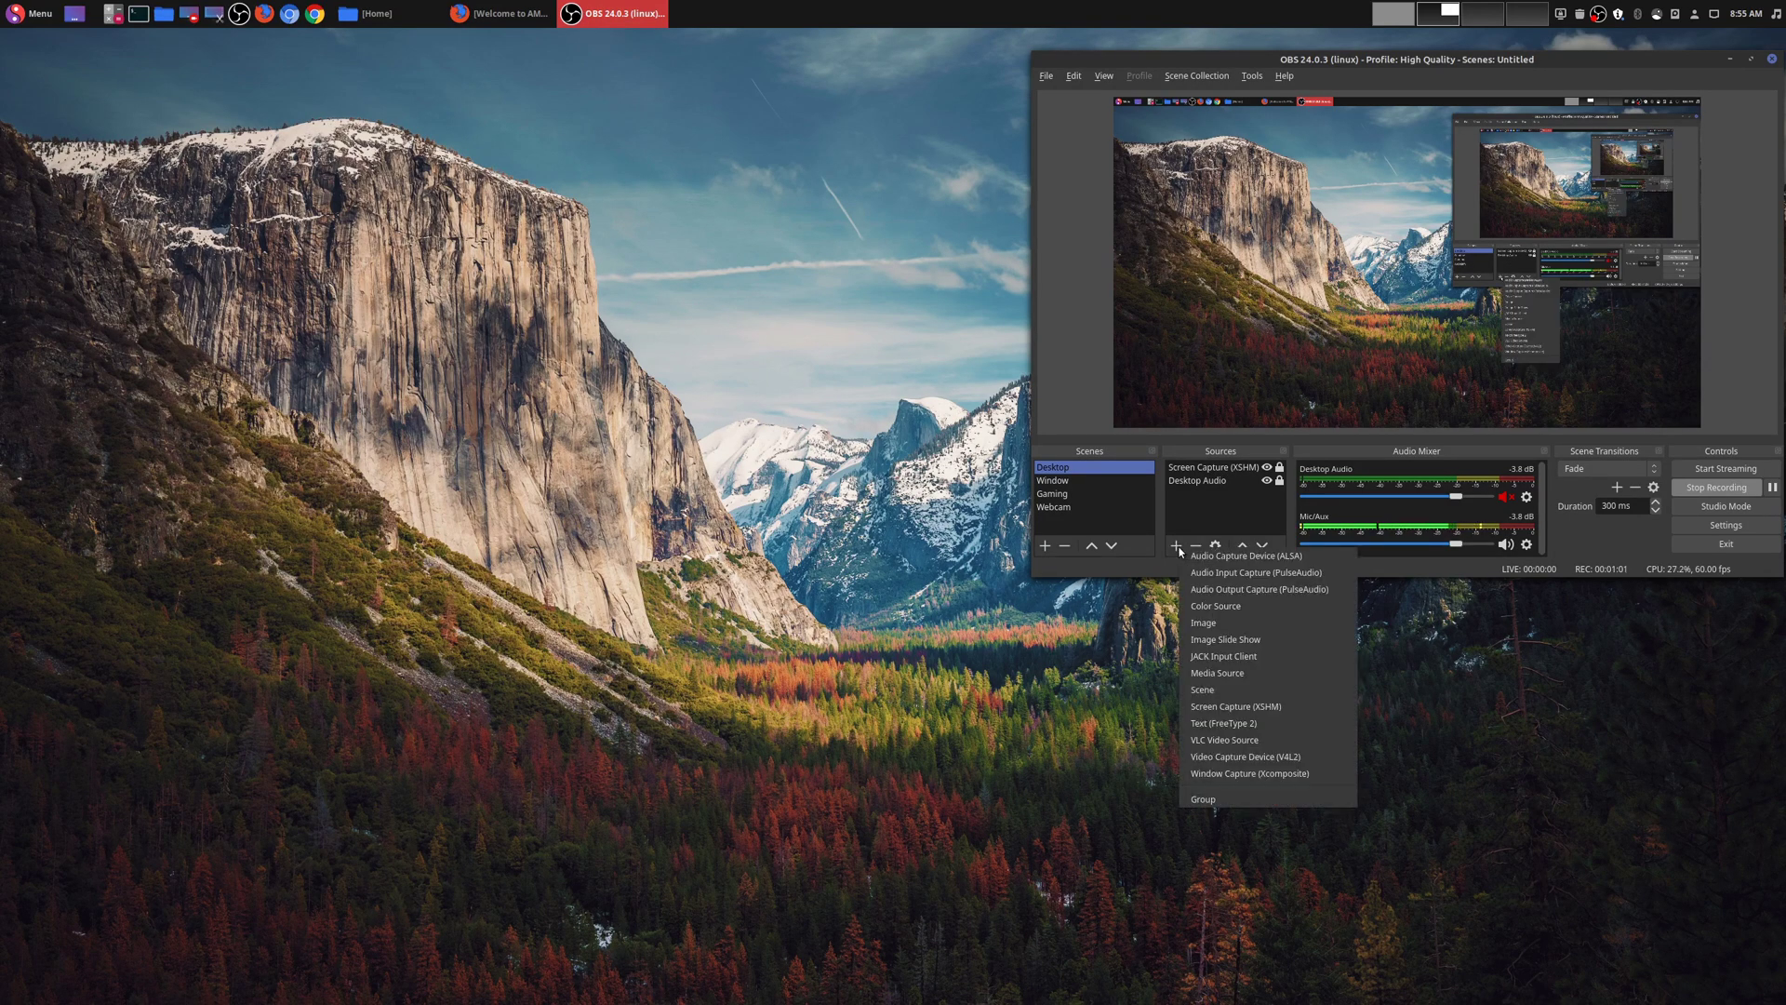
pyautogui.click(1228, 623)
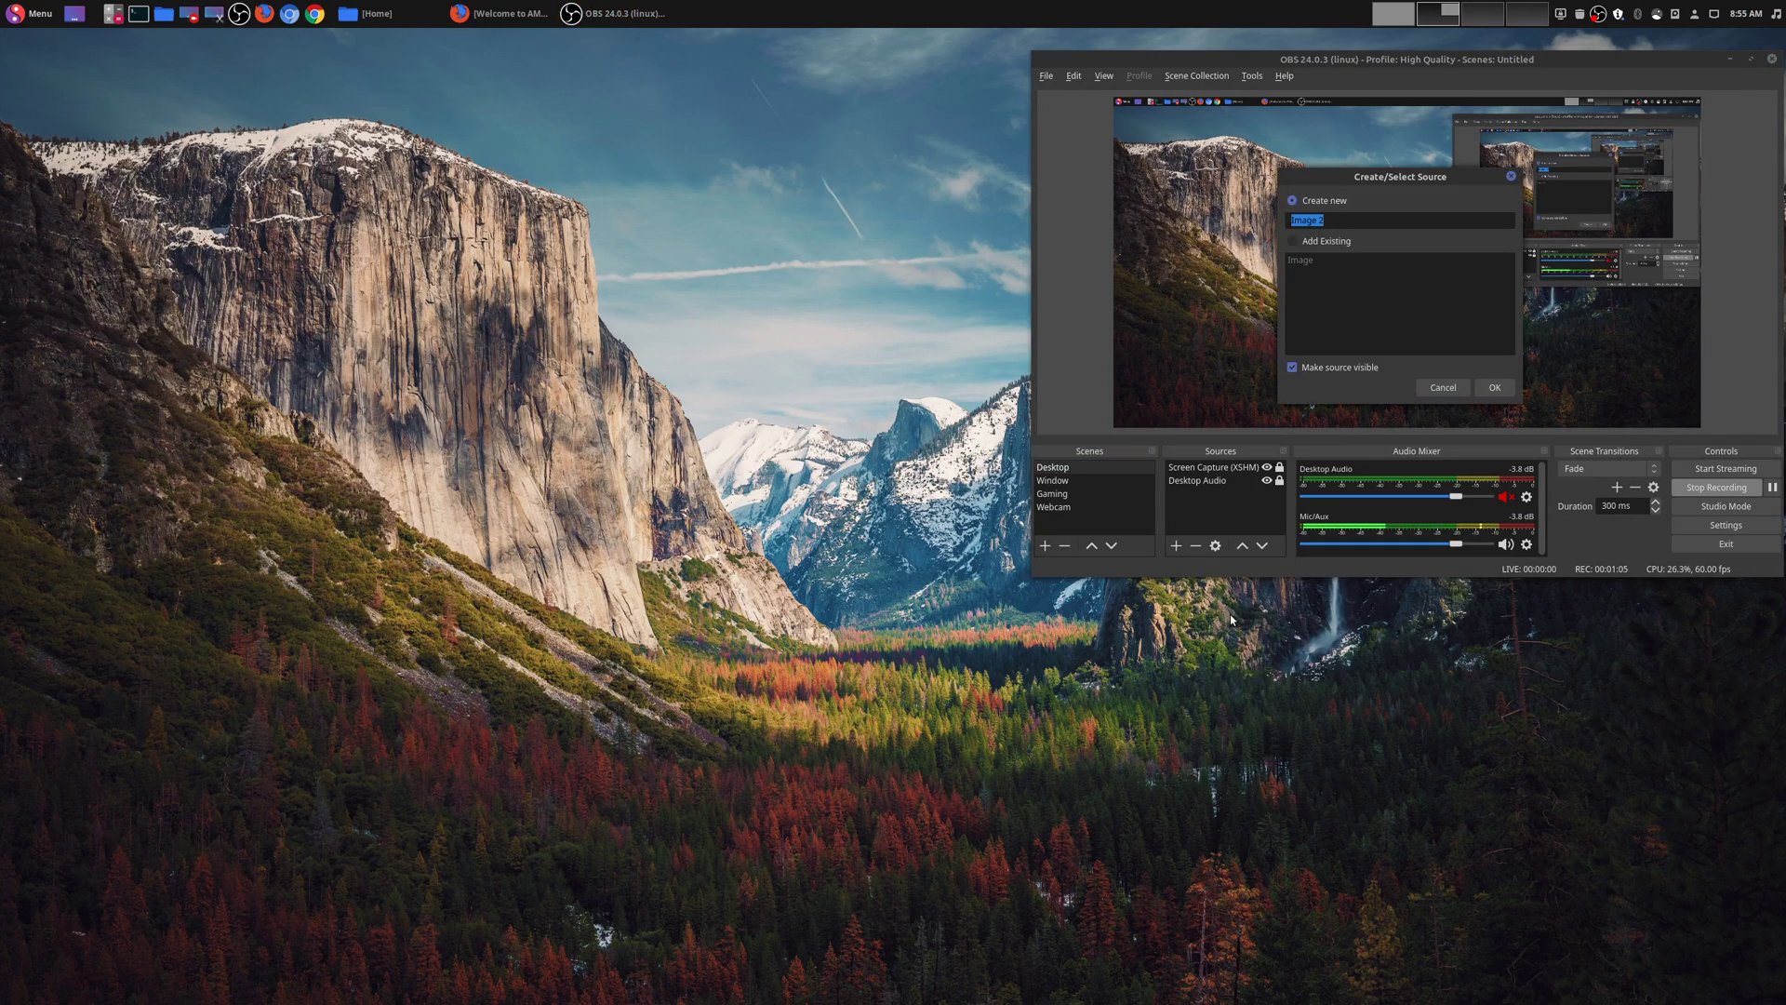
pyautogui.click(1295, 241)
pyautogui.click(1301, 262)
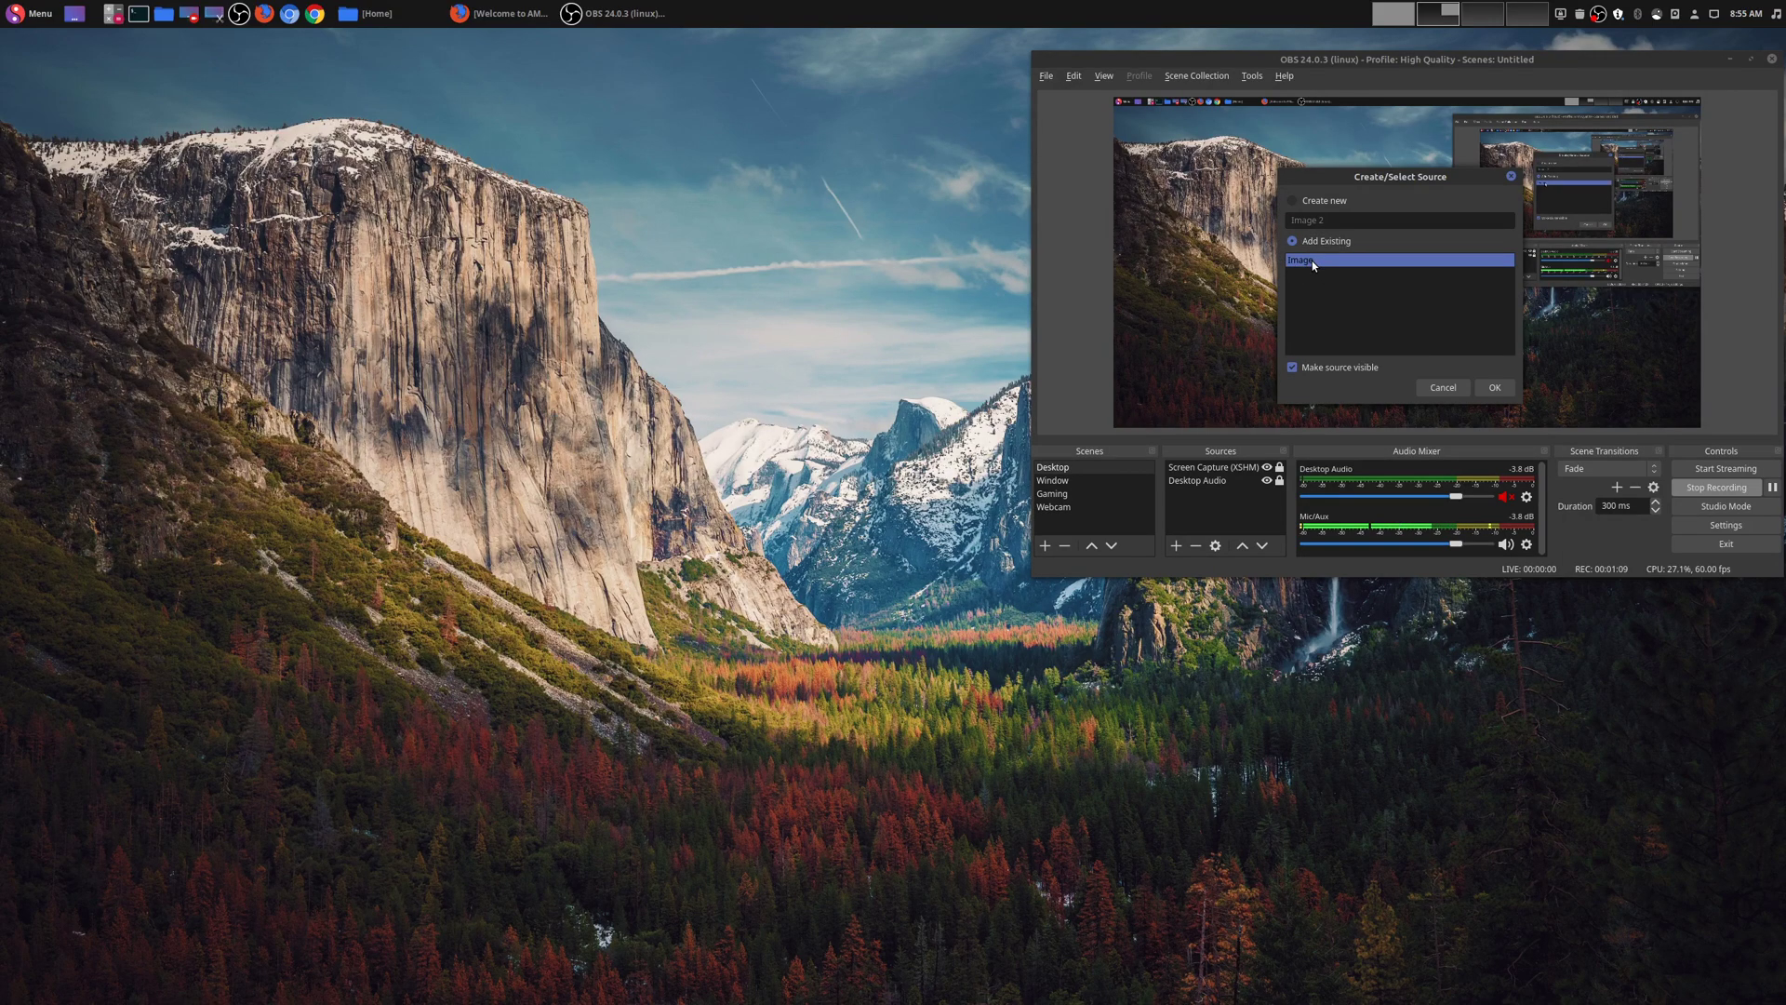
pyautogui.click(1494, 388)
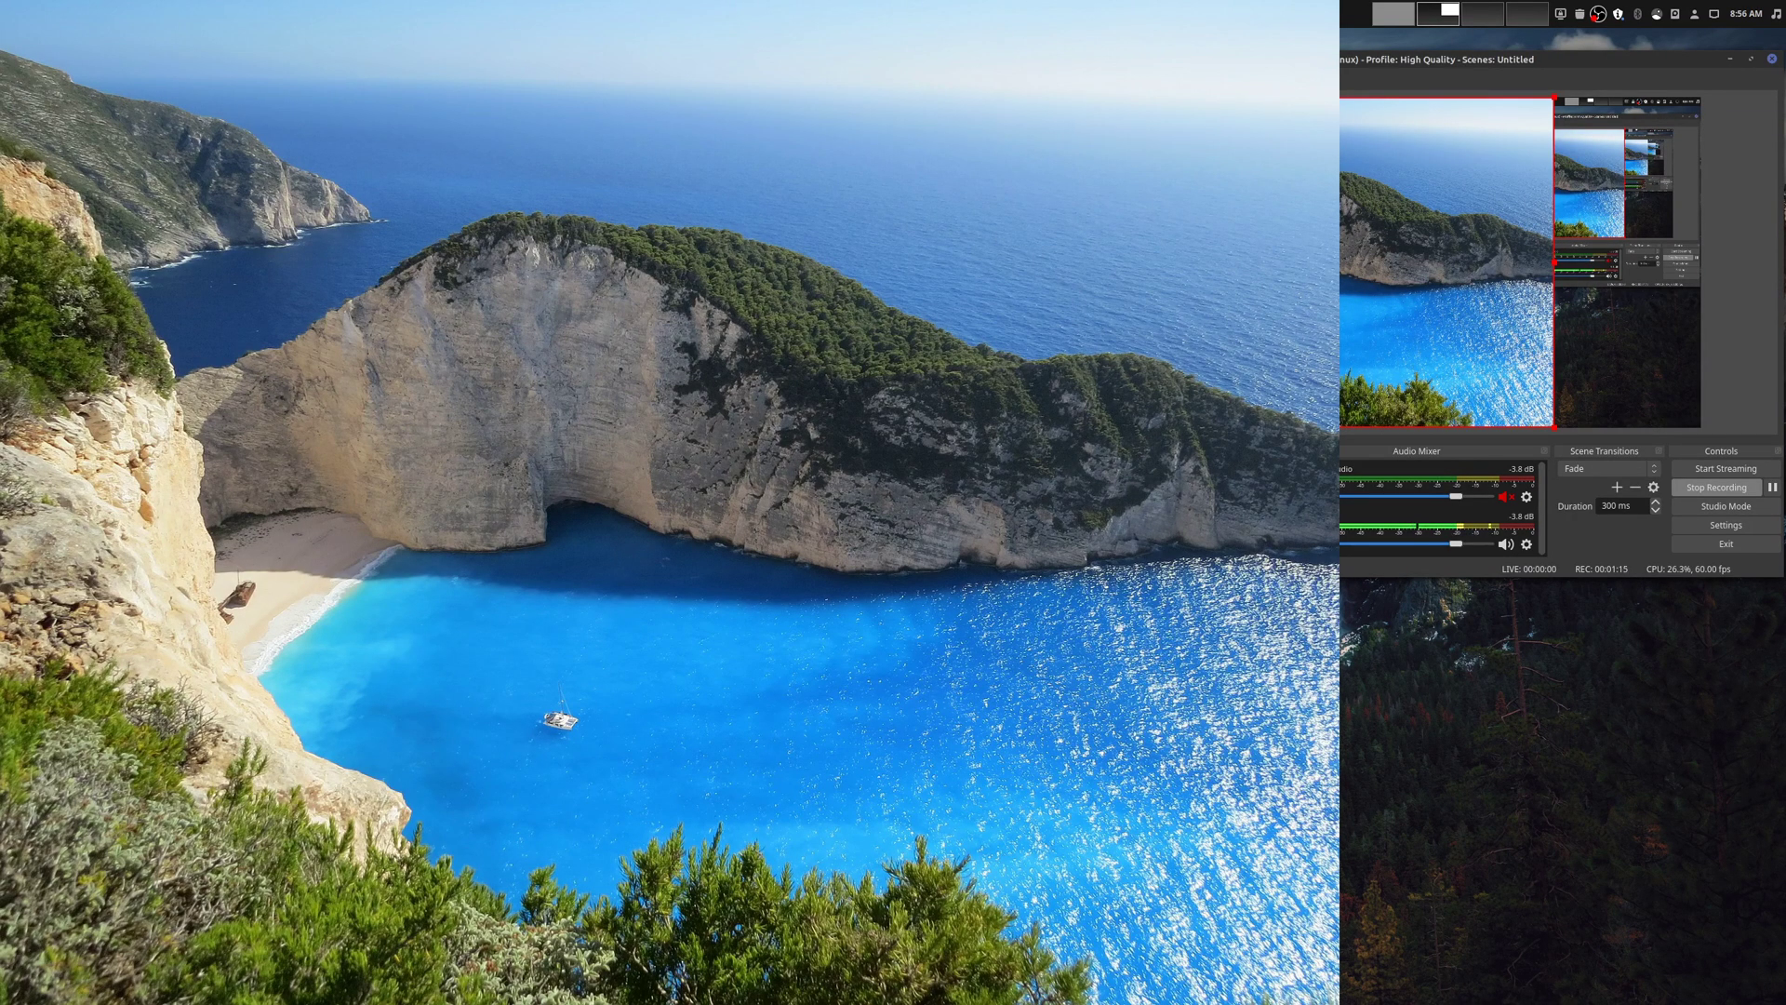
# Shrink the beach image toward the canvas's upper-left and reselect it.
pyautogui.moveTo(1559, 429); pyautogui.dragTo(1423, 347)
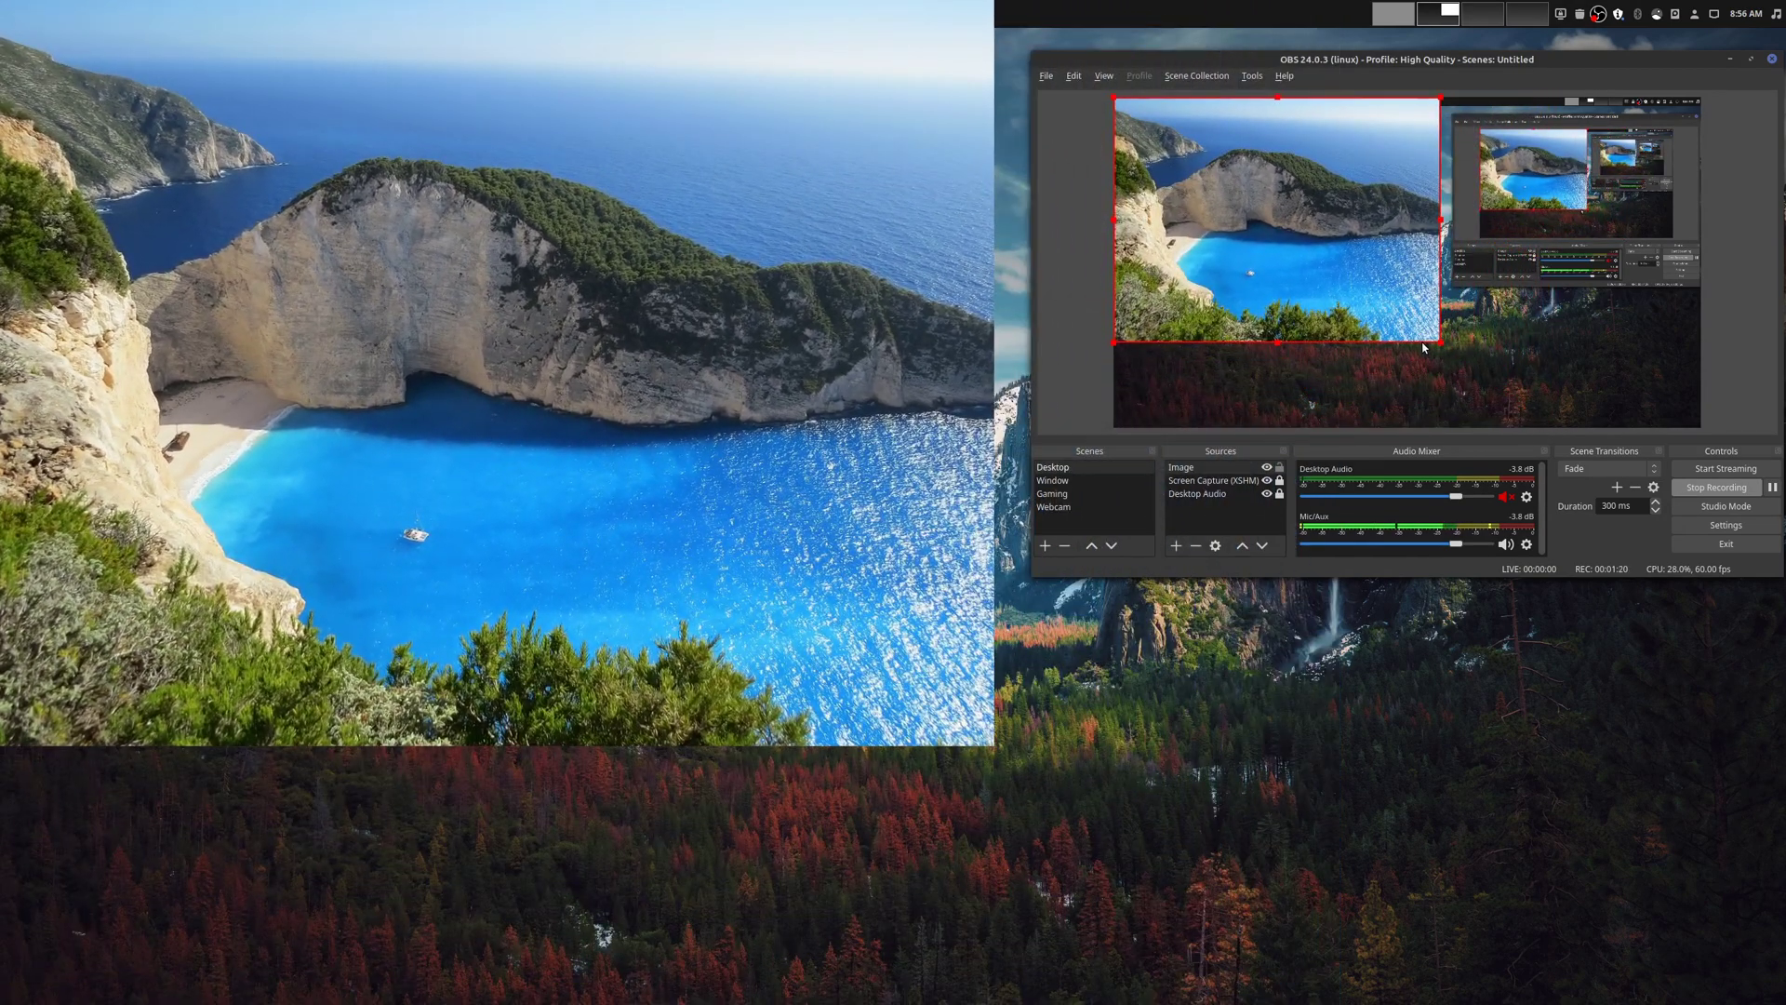
pyautogui.click(1525, 349)
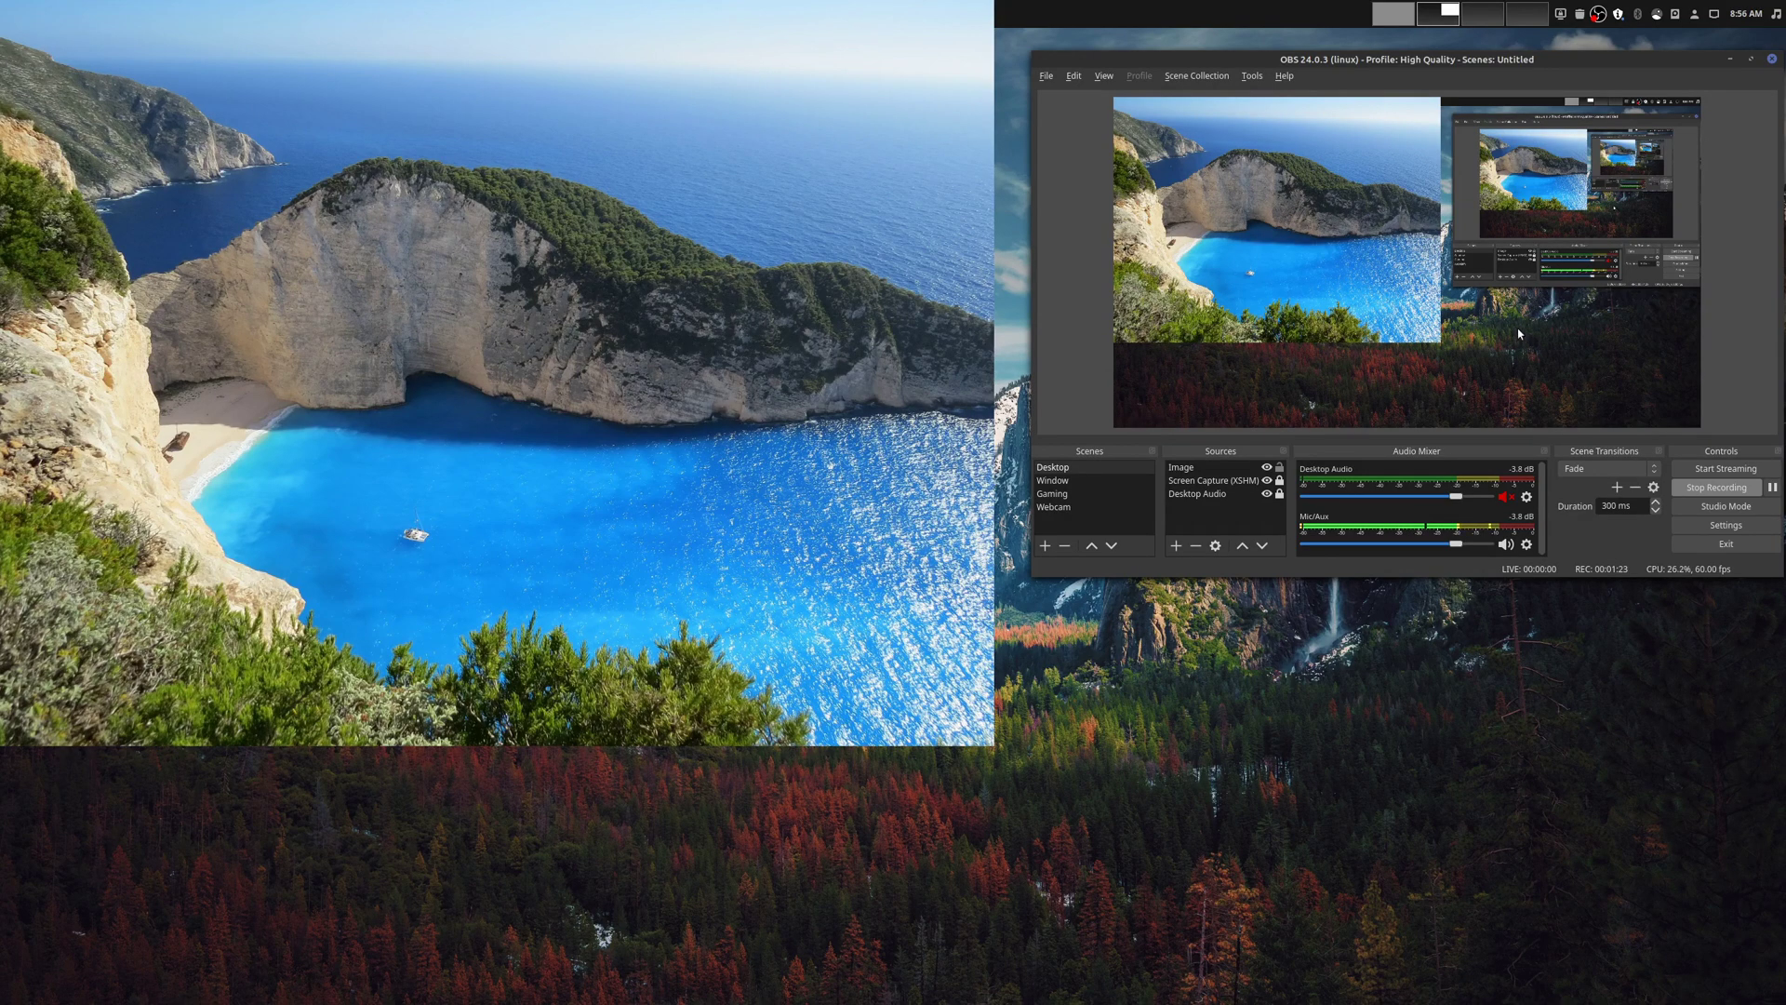
pyautogui.click(1353, 249)
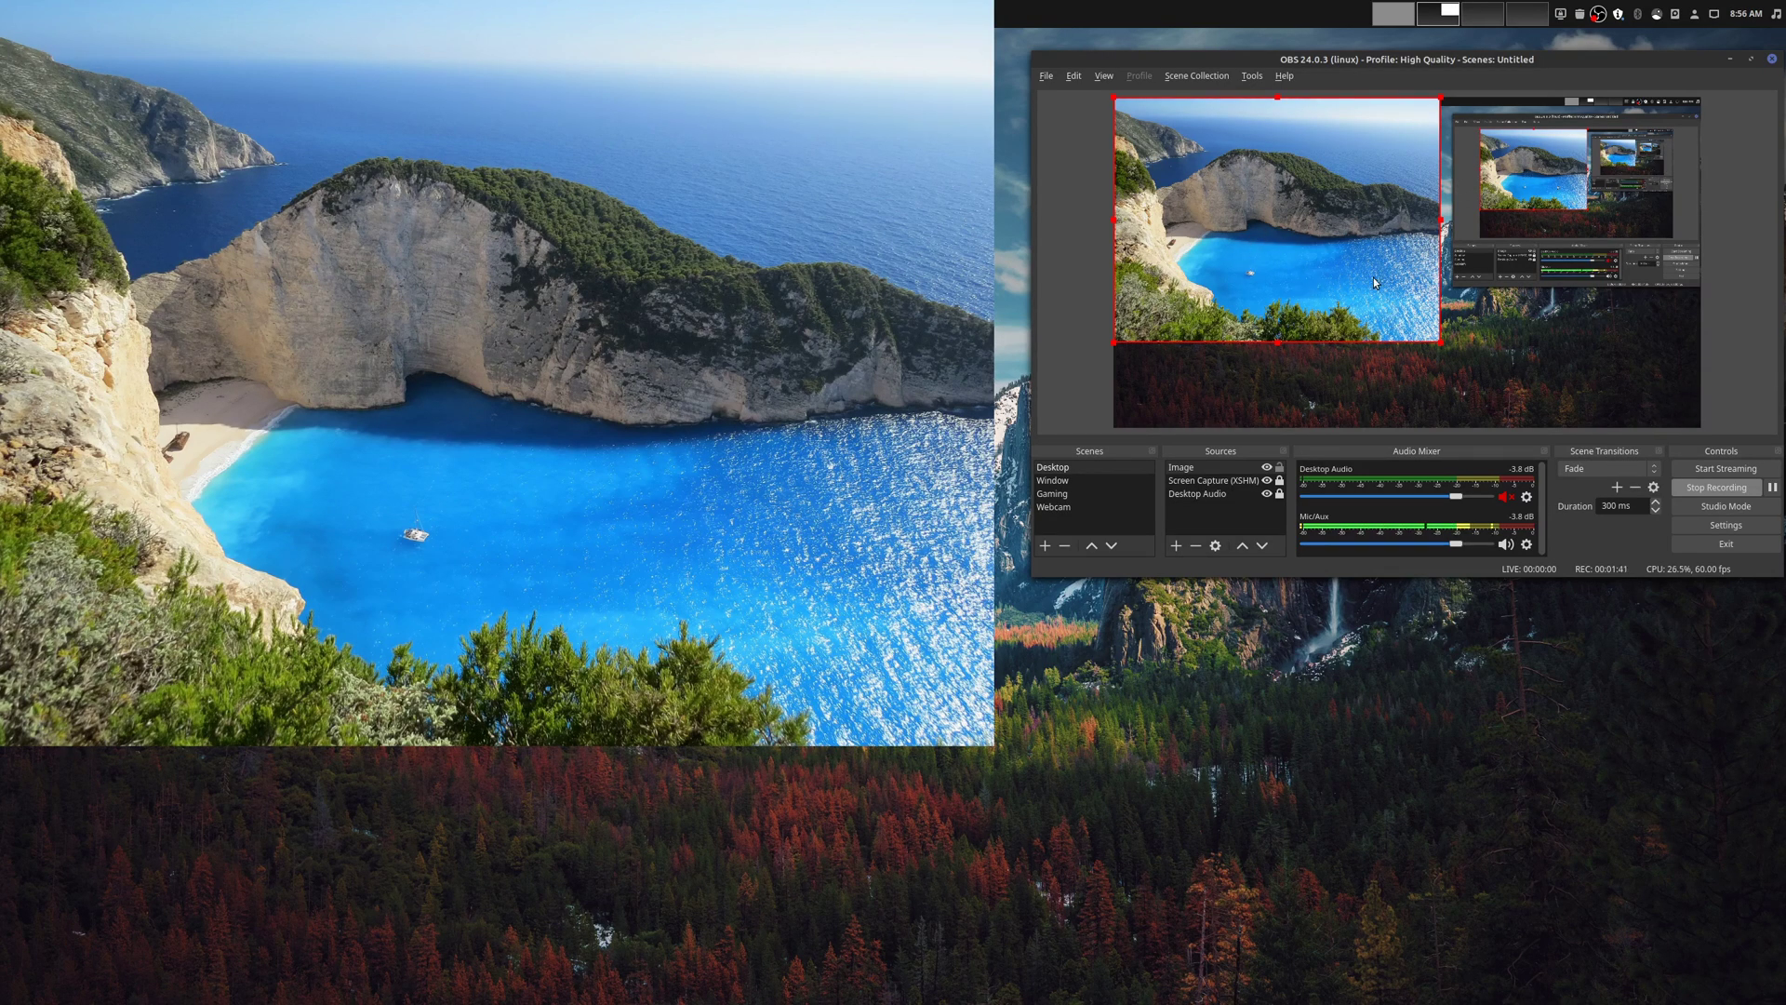
# Change the Image source's file to star-wars-stormtrooper1.jpg in its Properties.
pyautogui.rightClick(1184, 470)
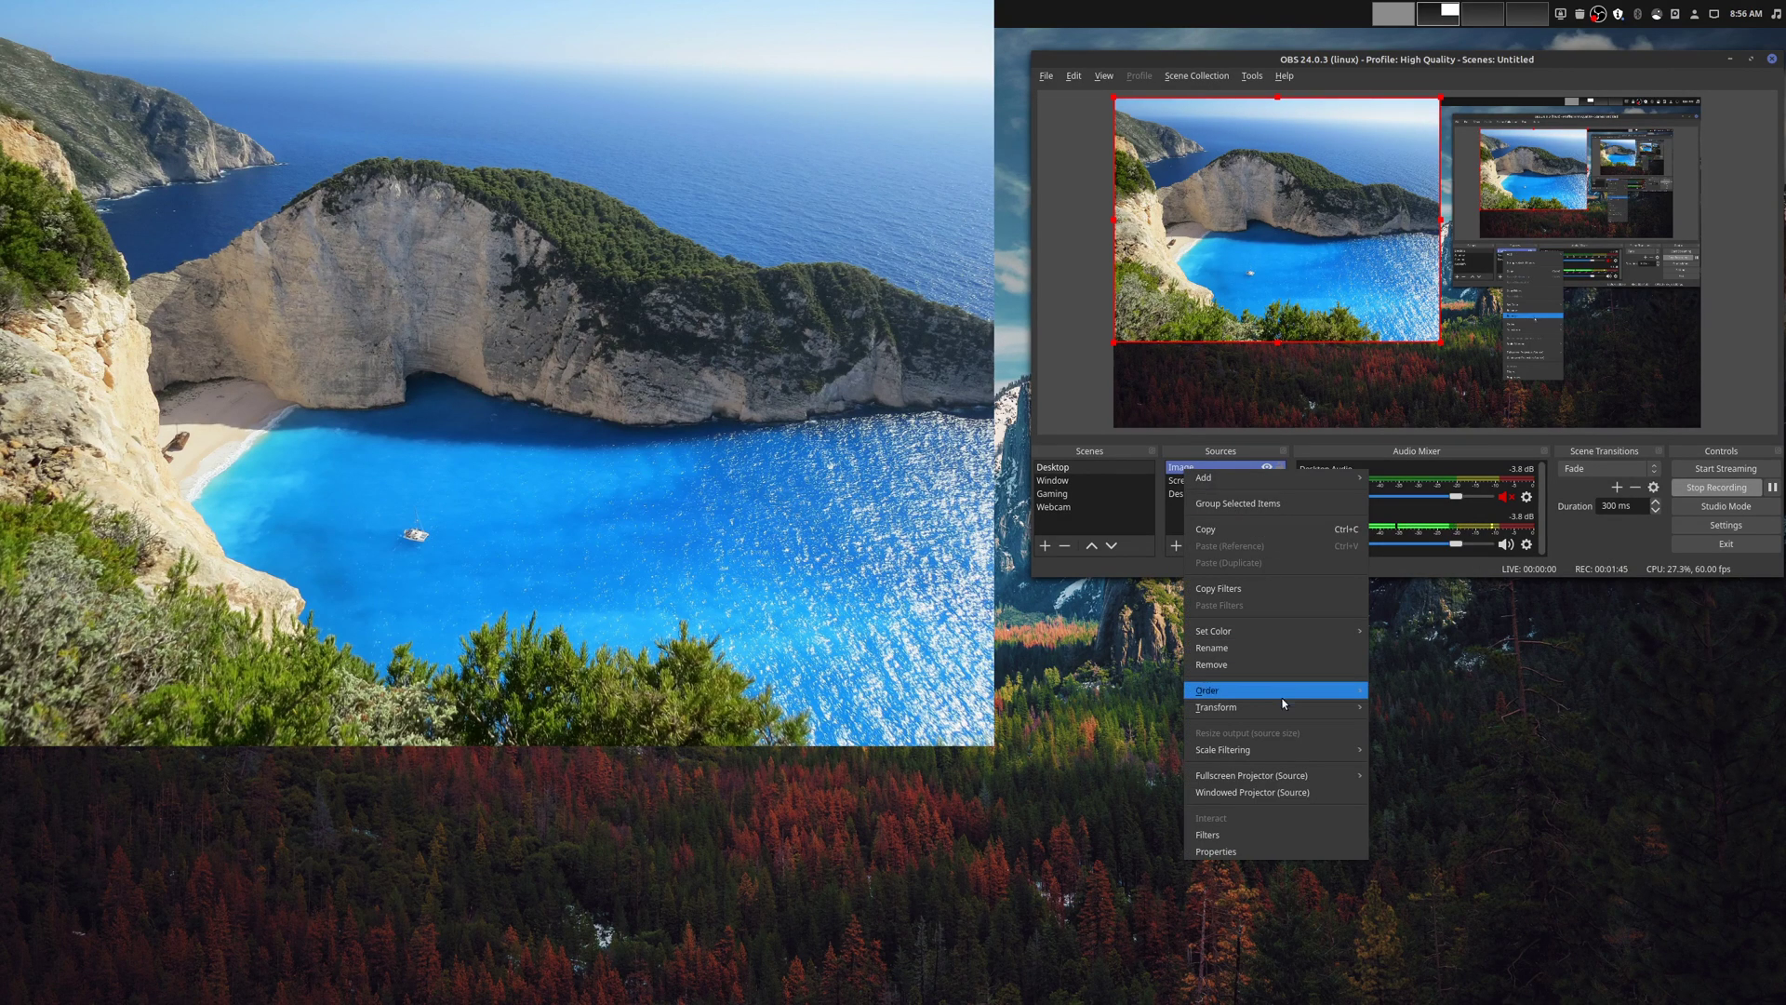
pyautogui.click(1273, 851)
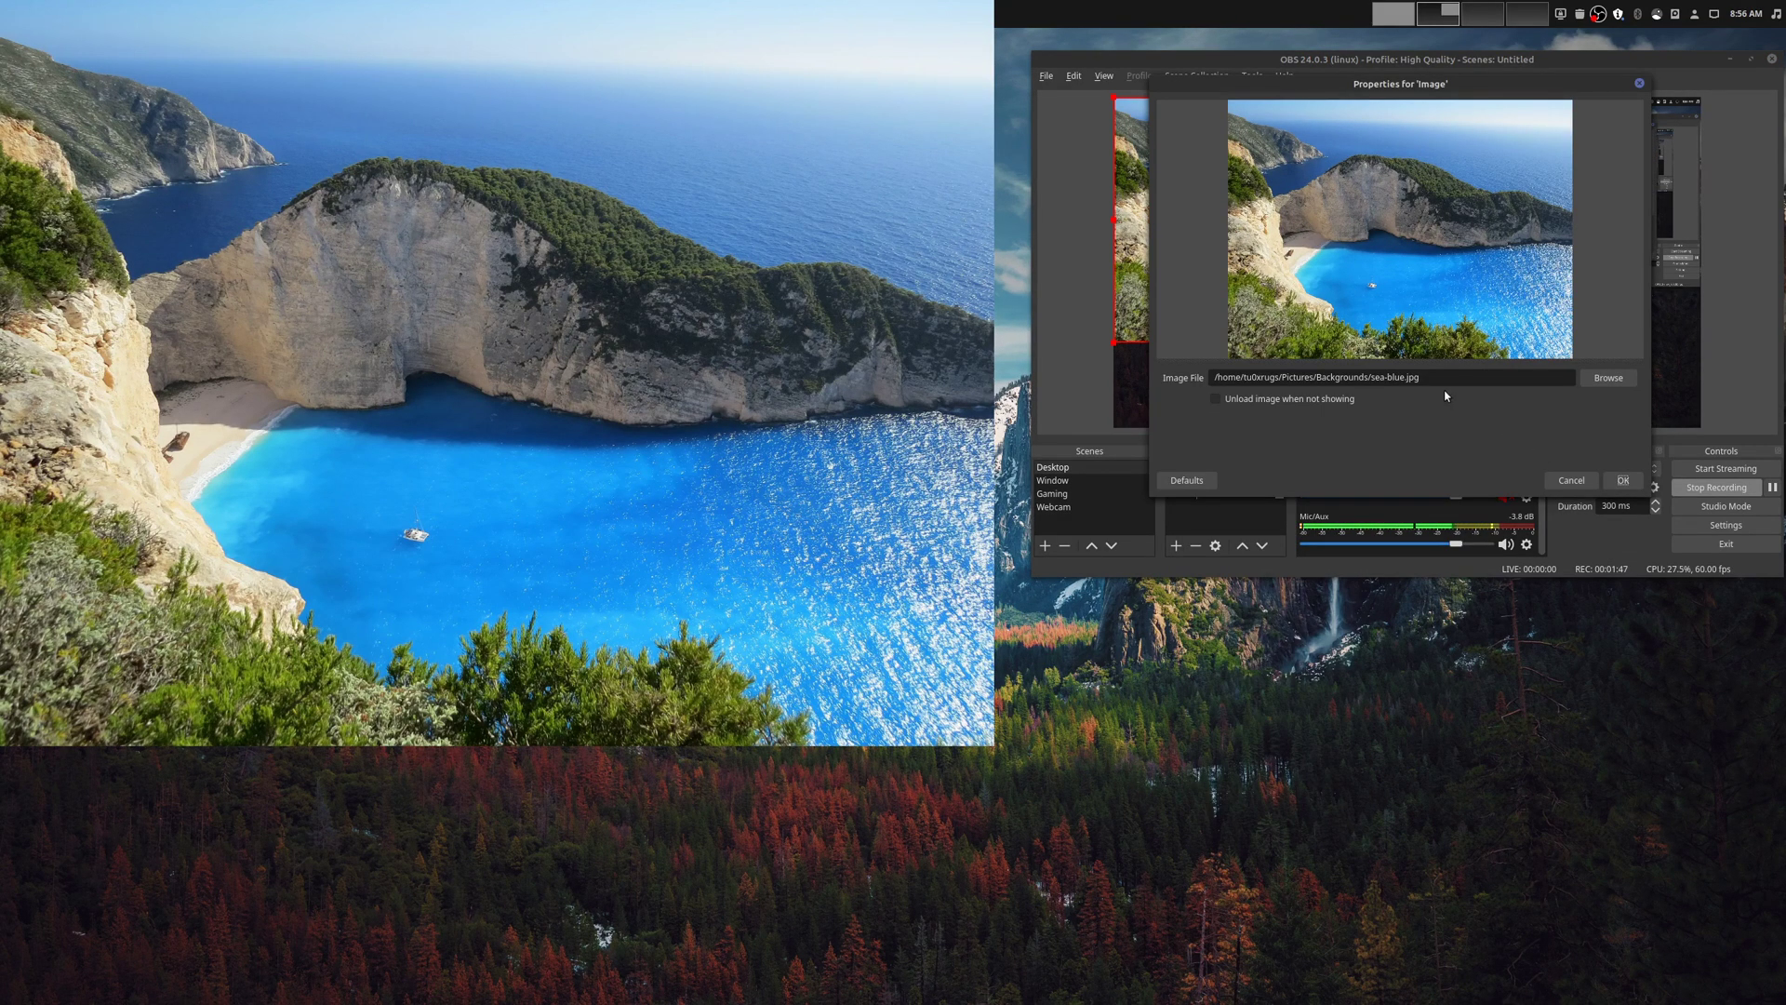
pyautogui.click(1614, 377)
pyautogui.doubleClick(1325, 186)
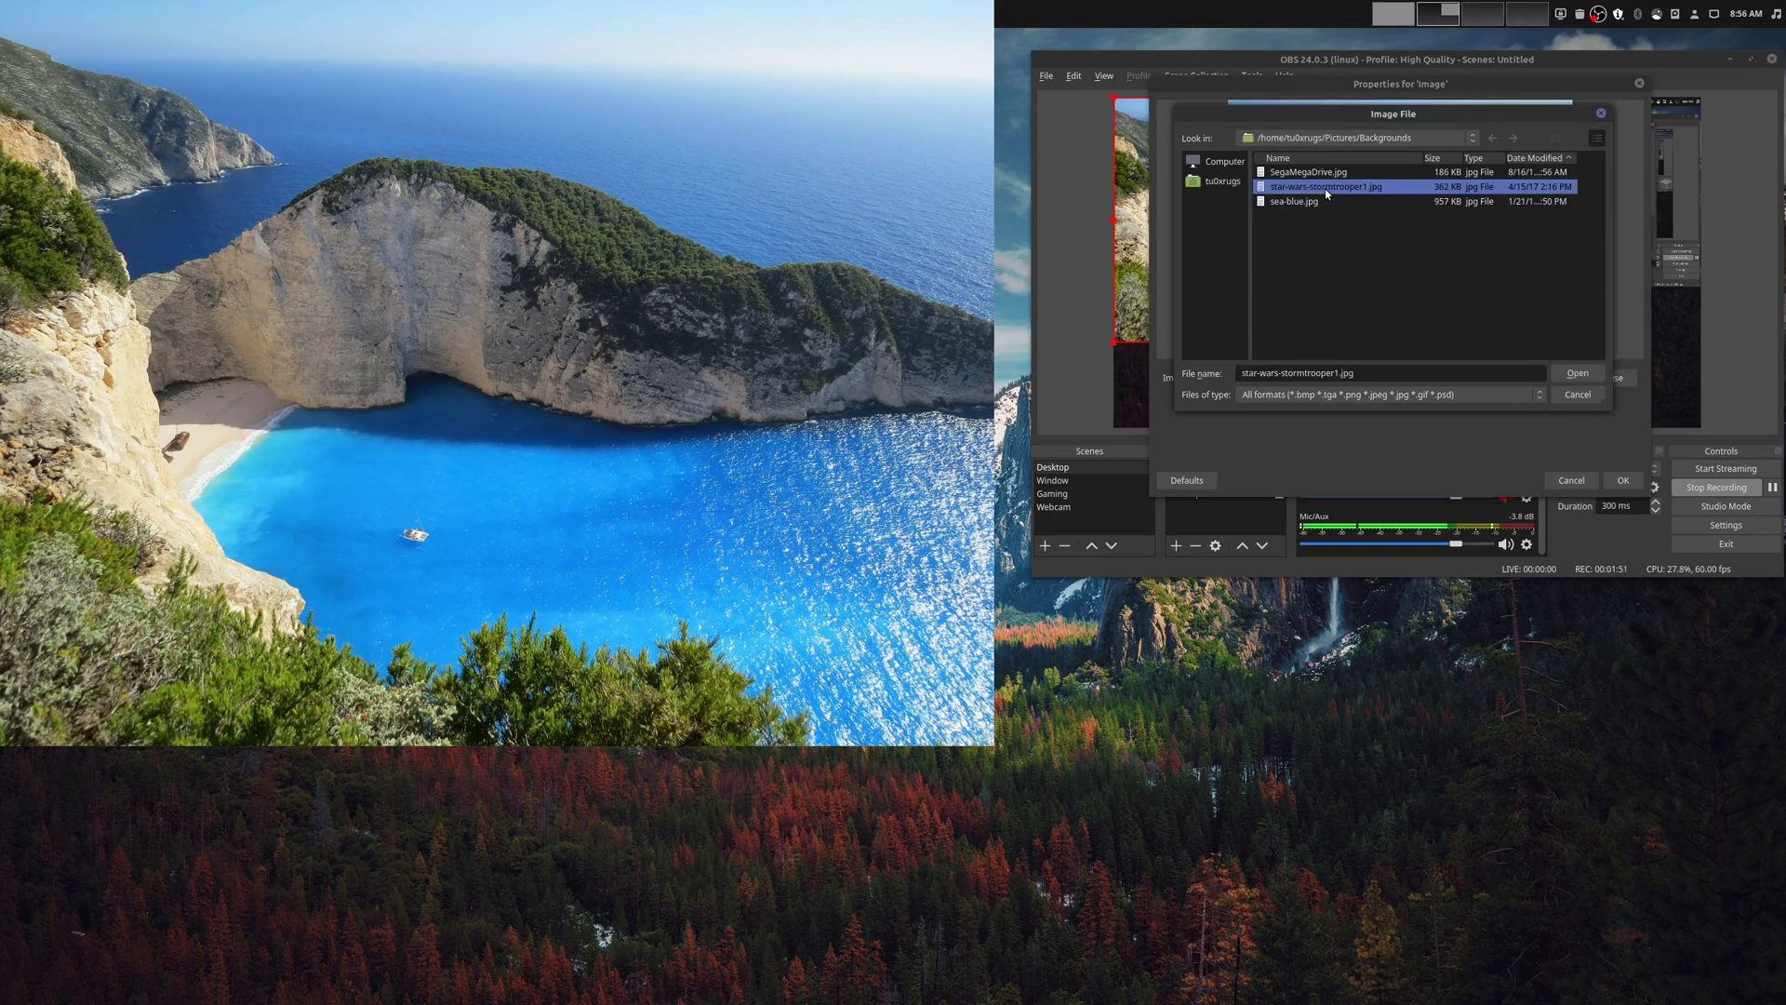
pyautogui.click(1619, 479)
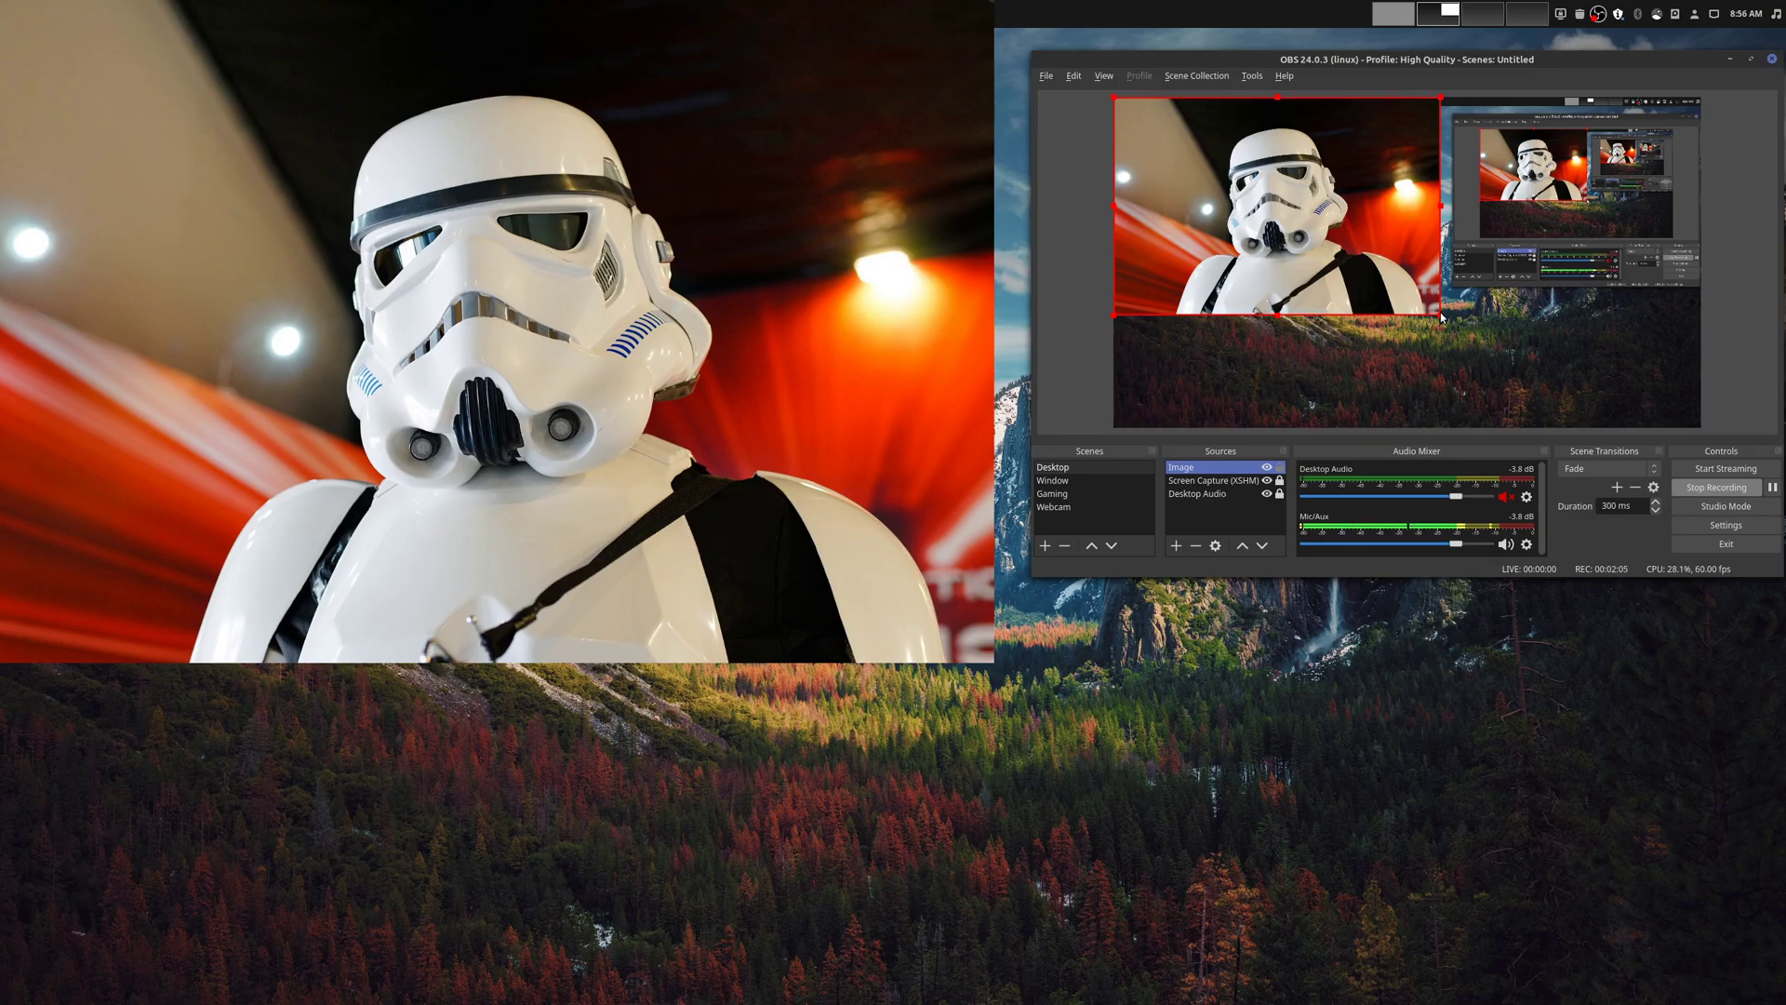
# Enlarge the stormtrooper image, move it back to the top-left, and reselect it.
pyautogui.moveTo(1440, 311); pyautogui.dragTo(1630, 407)
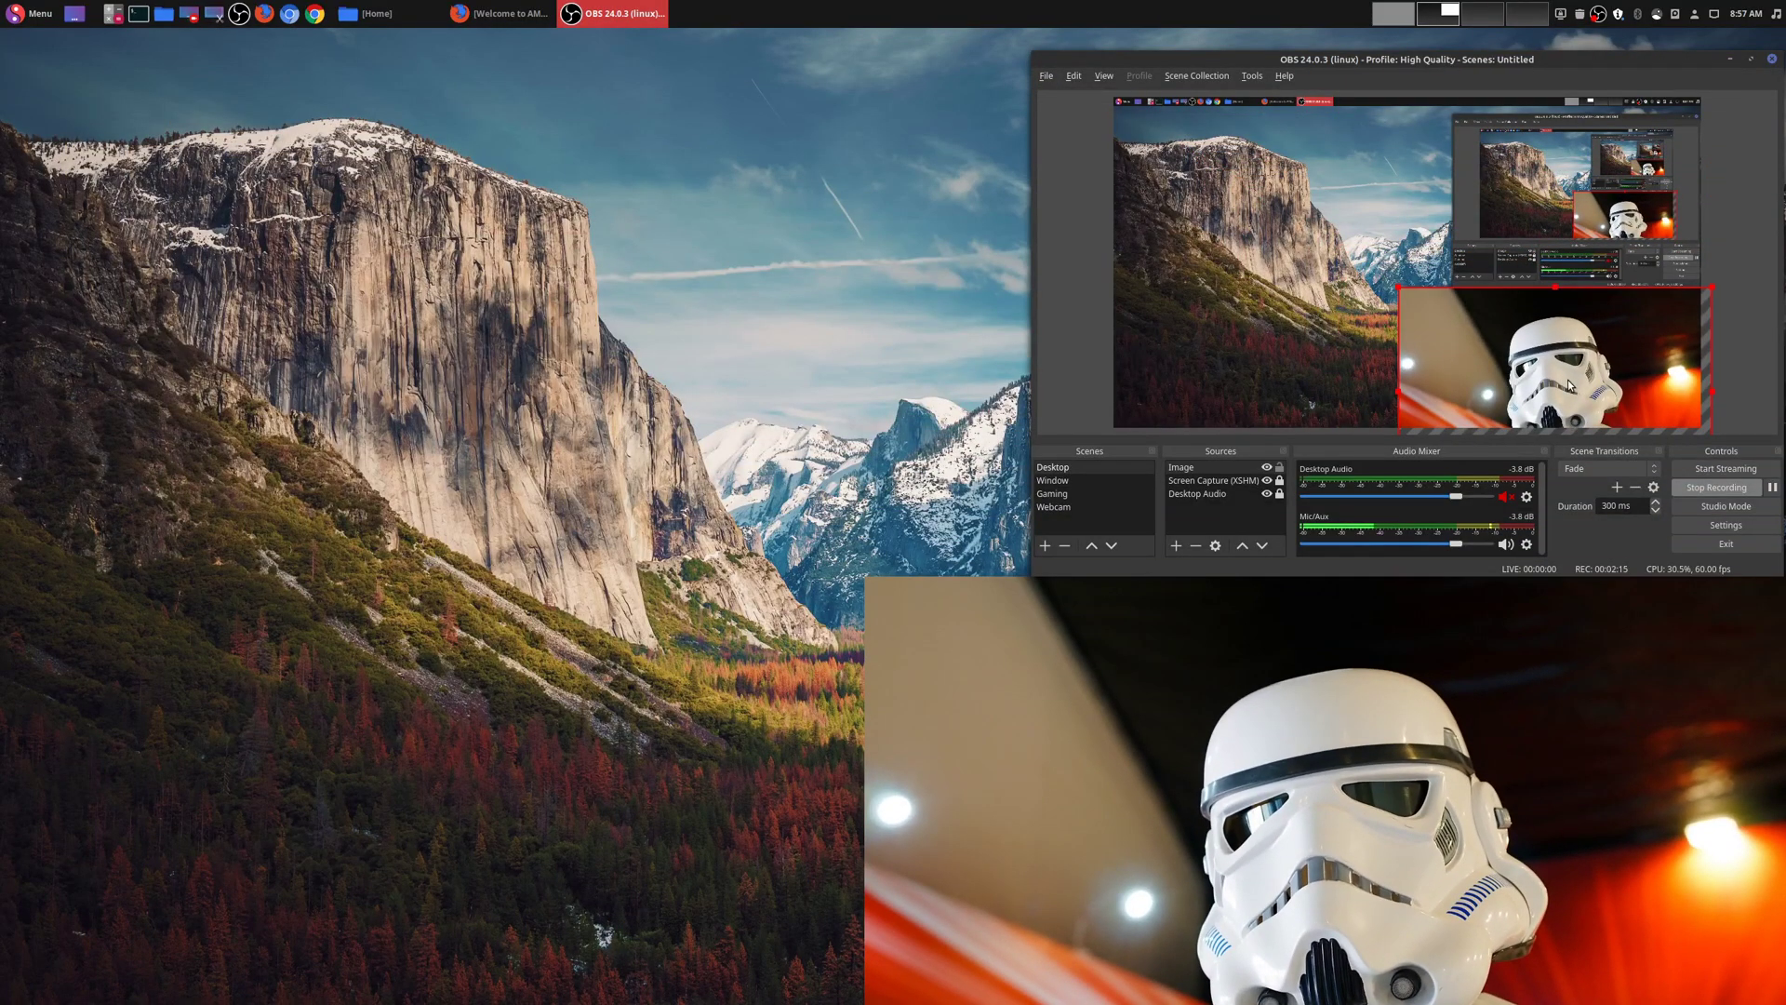
pyautogui.moveTo(1570, 384); pyautogui.dragTo(1291, 203)
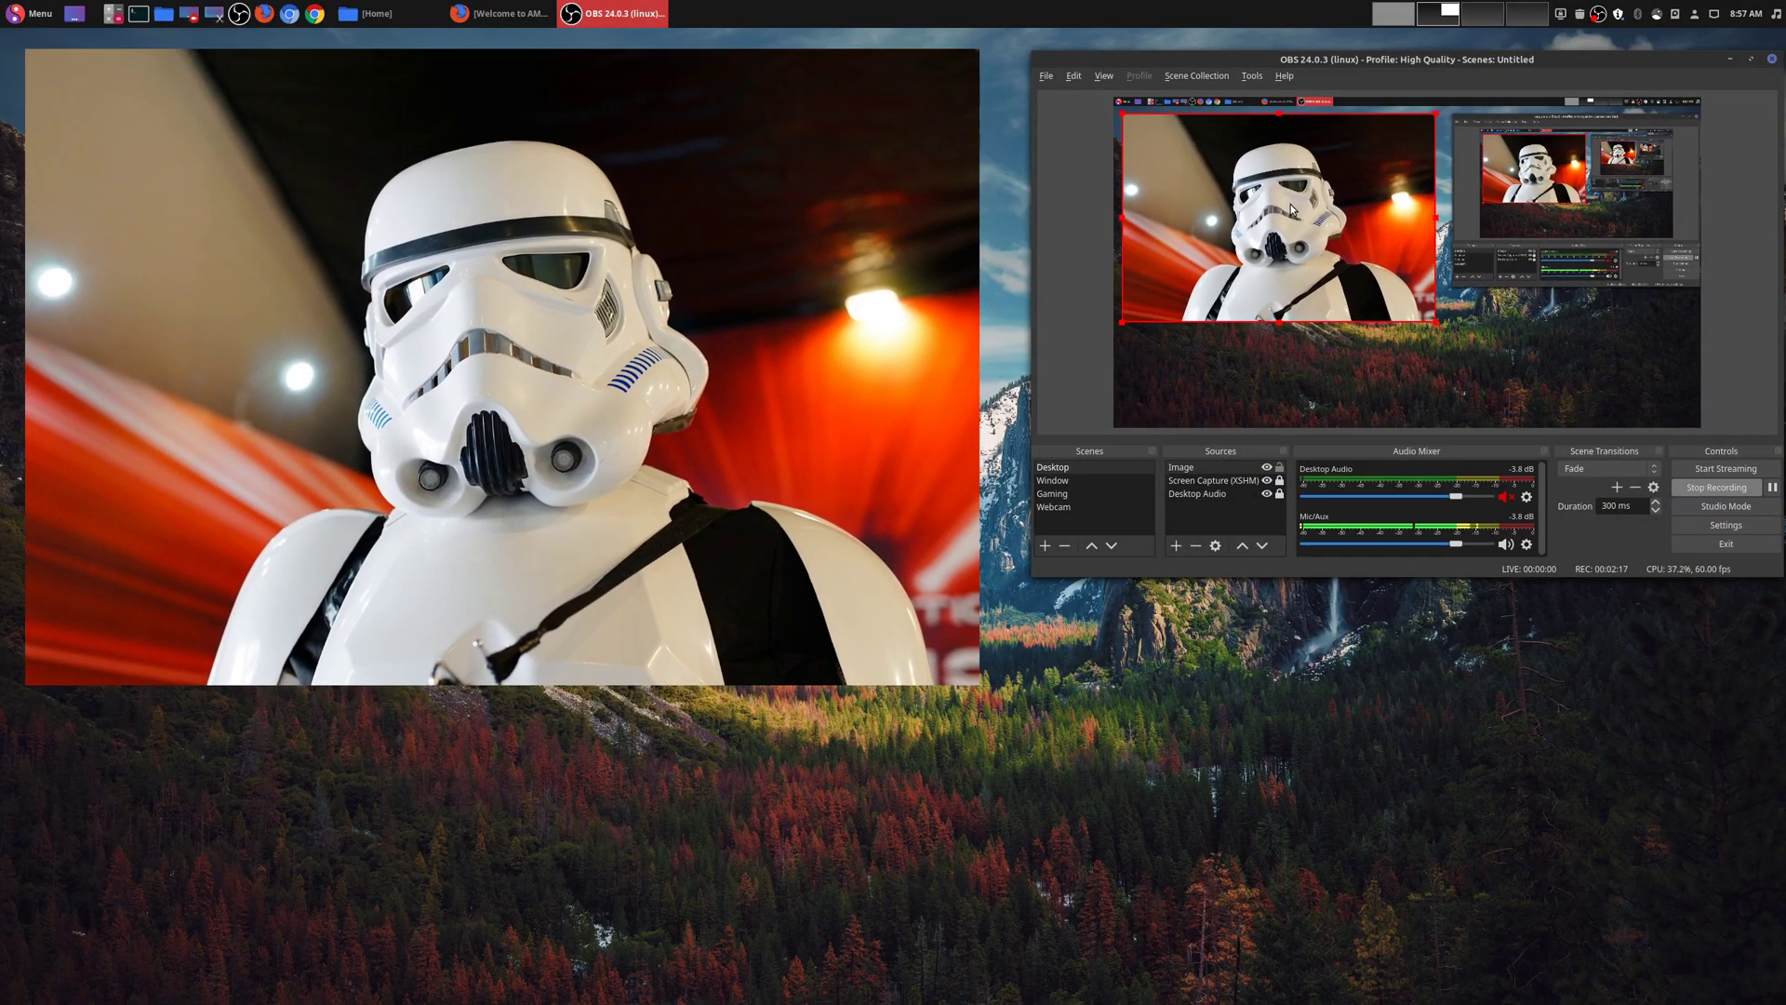
pyautogui.click(1519, 364)
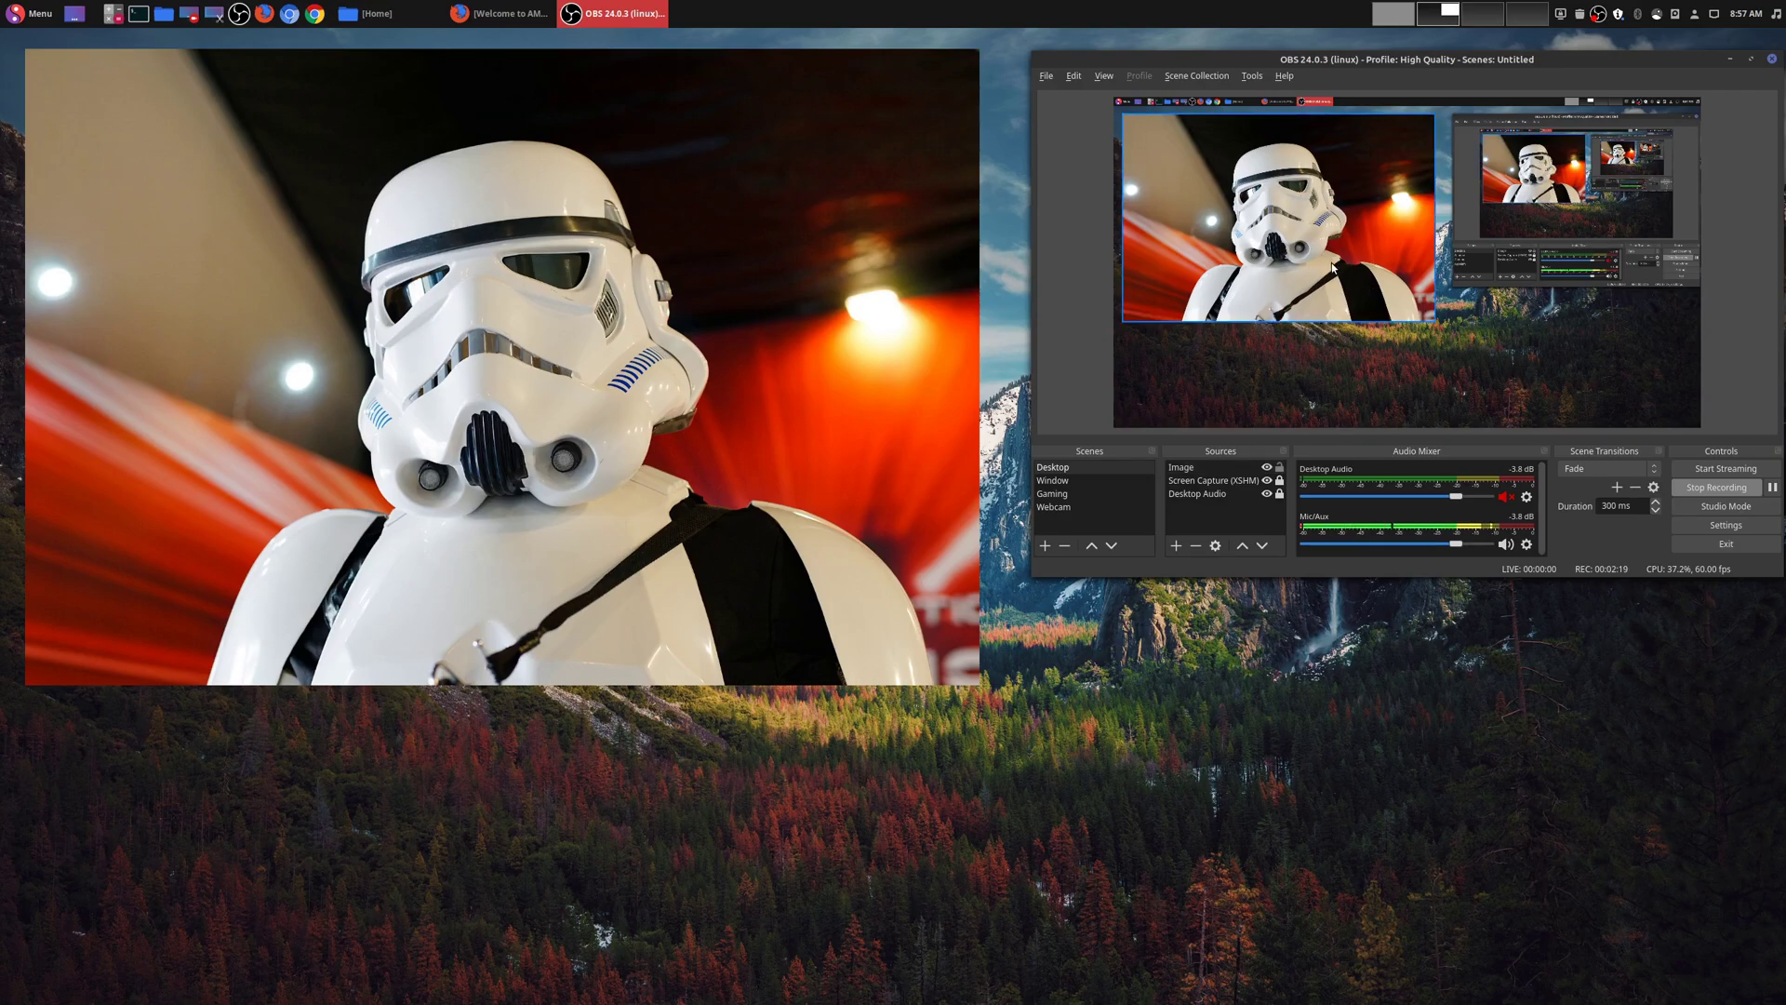
pyautogui.click(1198, 470)
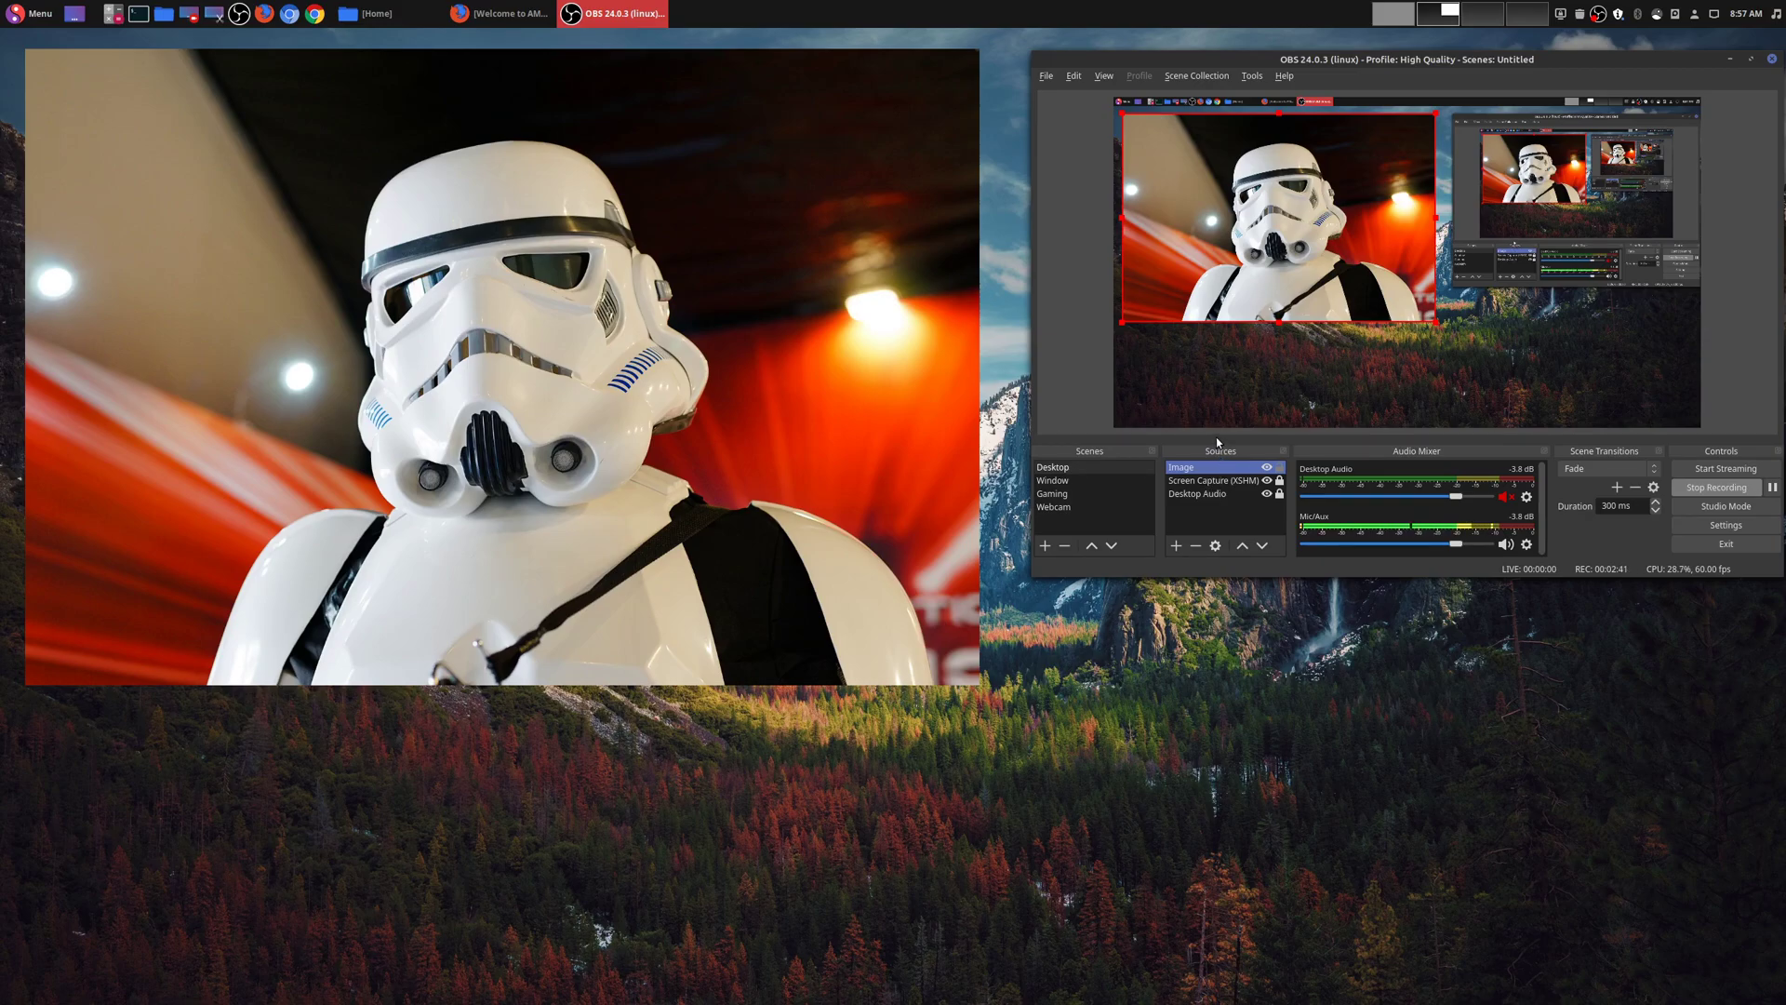
# Add the existing Window Capture (Xcomposite) and shrink it to sit below the stormtrooper image.
pyautogui.click(1175, 550)
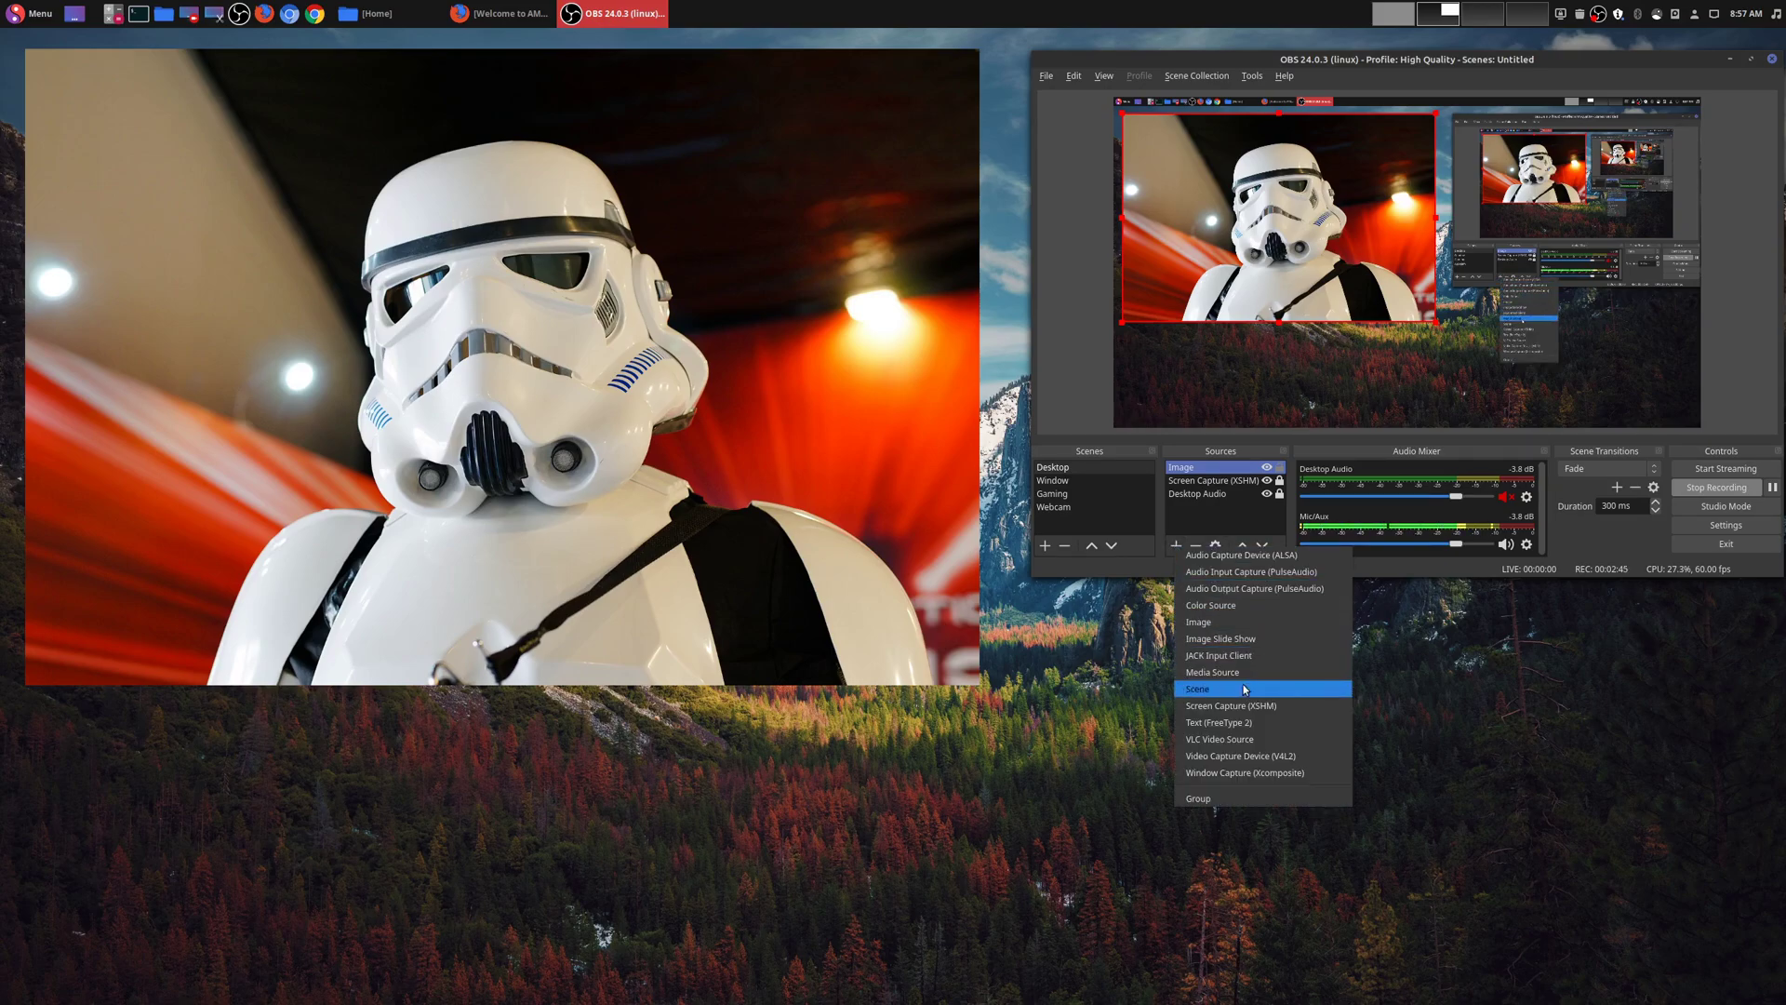
pyautogui.click(1244, 773)
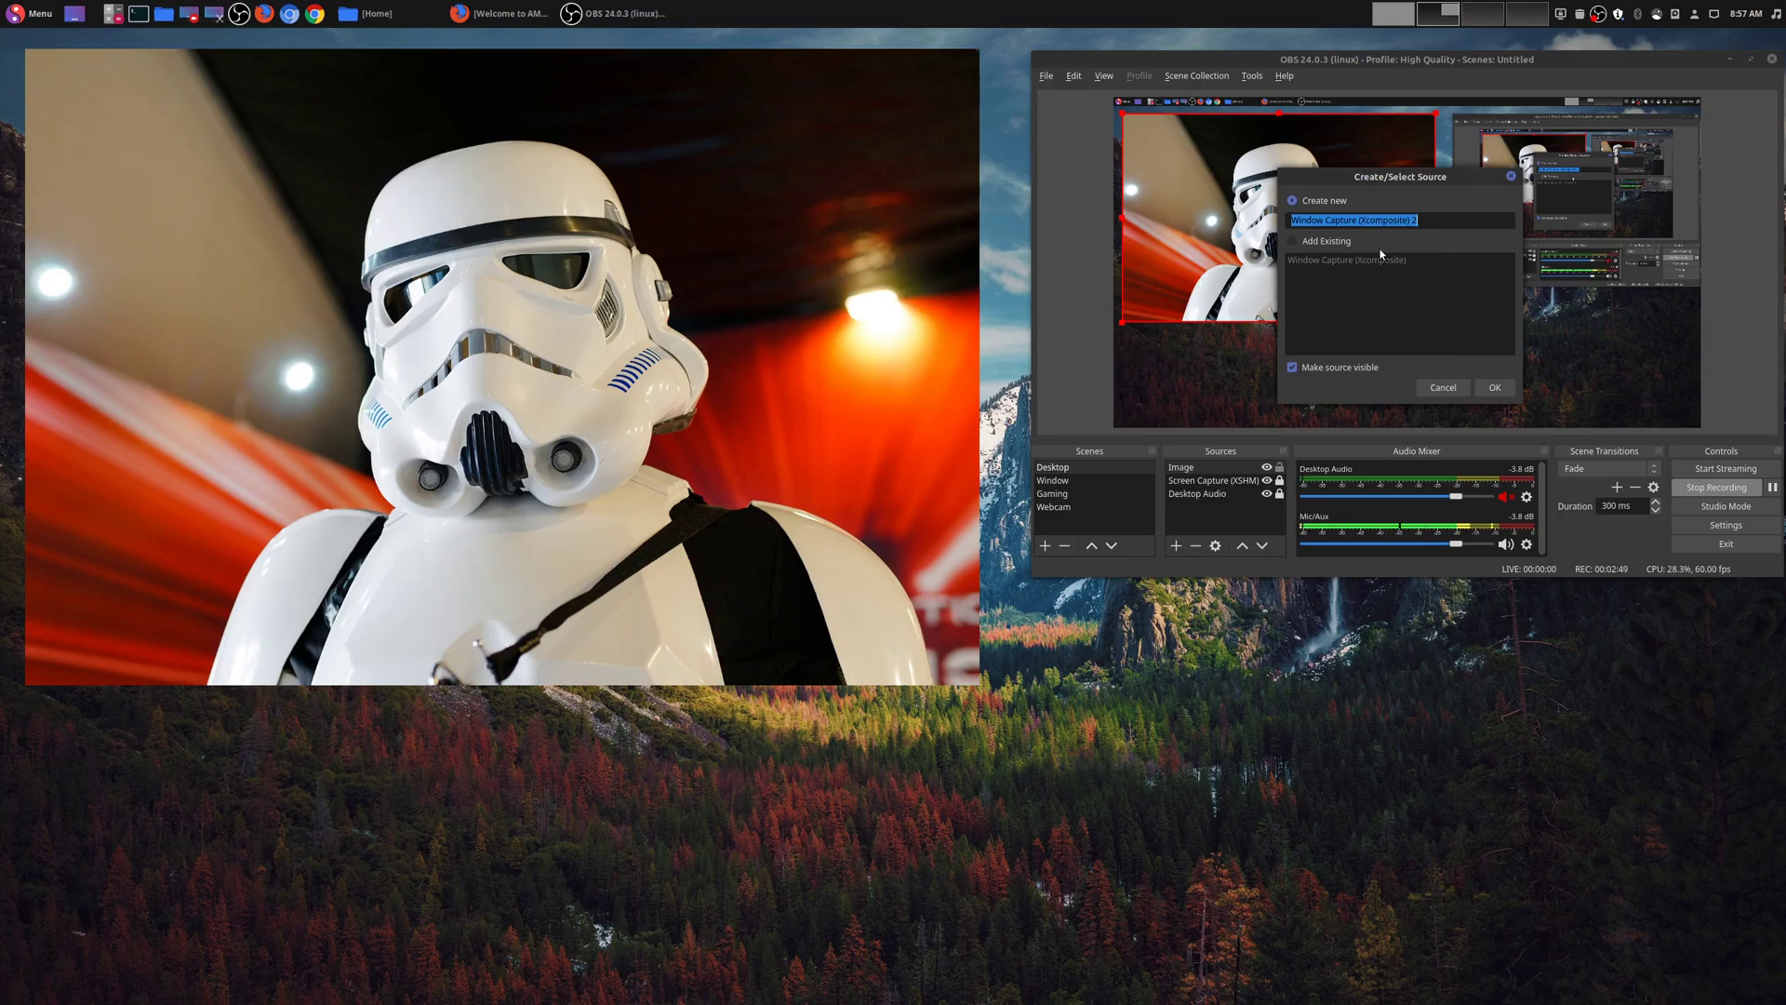
pyautogui.click(1294, 242)
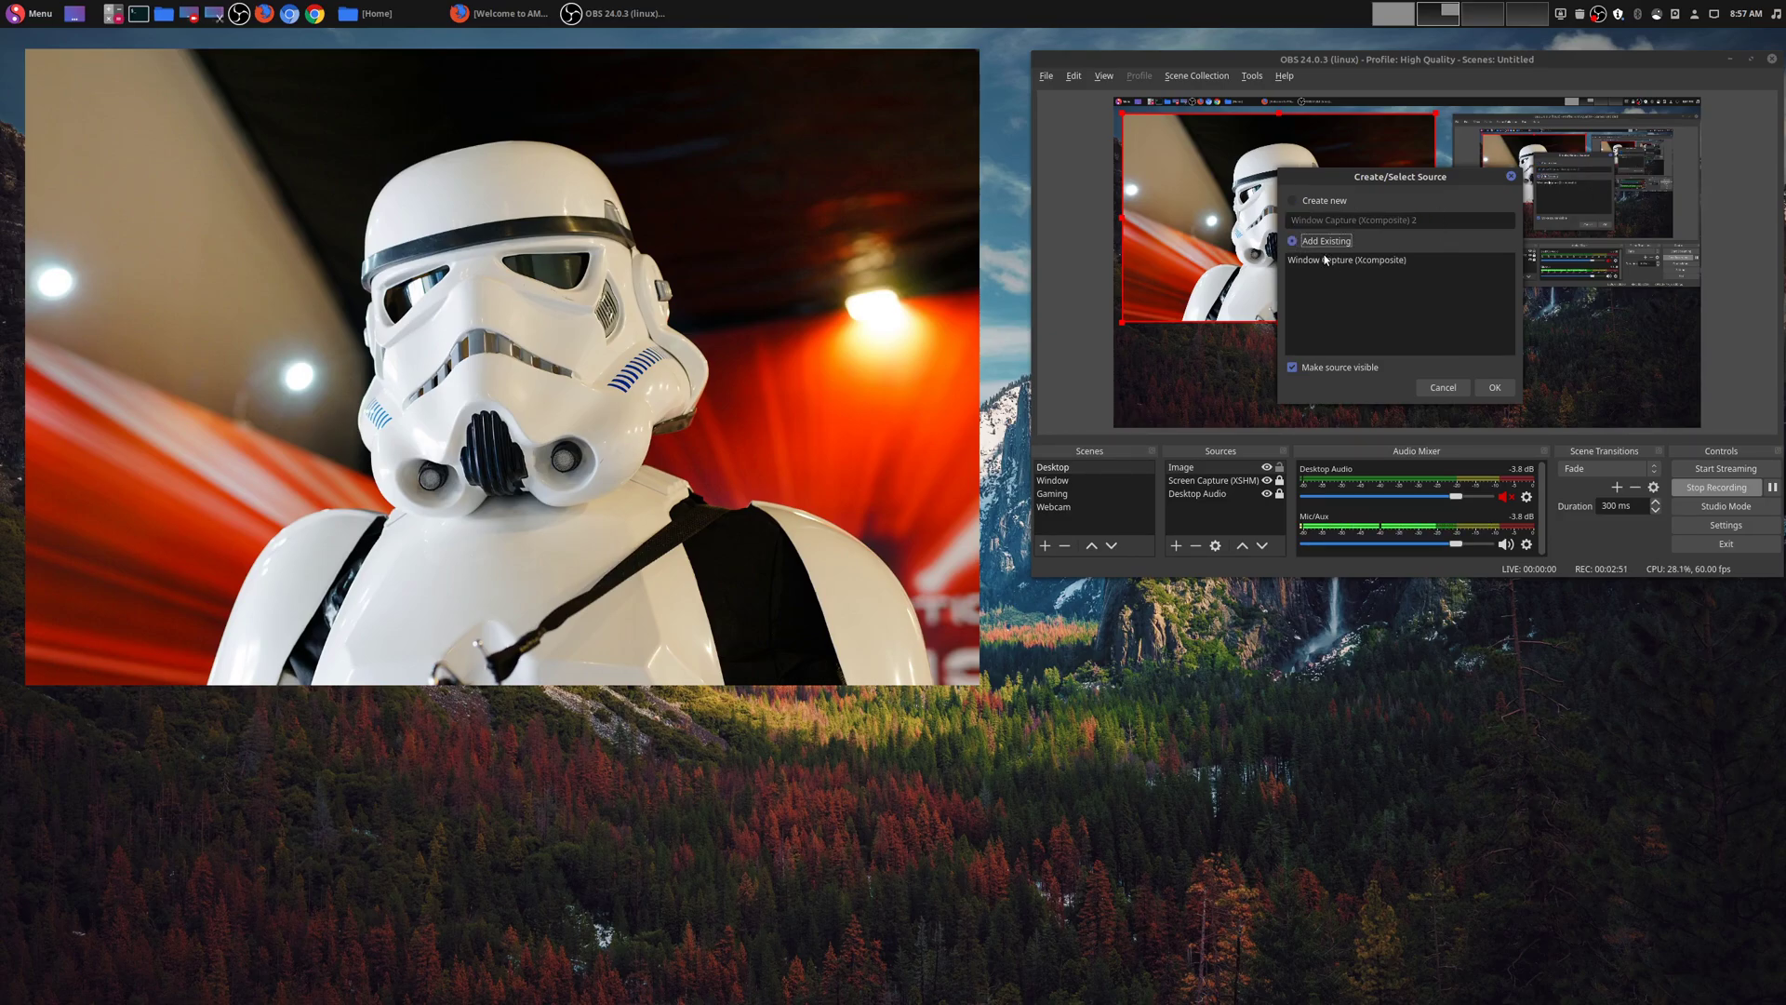
pyautogui.click(1325, 259)
pyautogui.click(1495, 387)
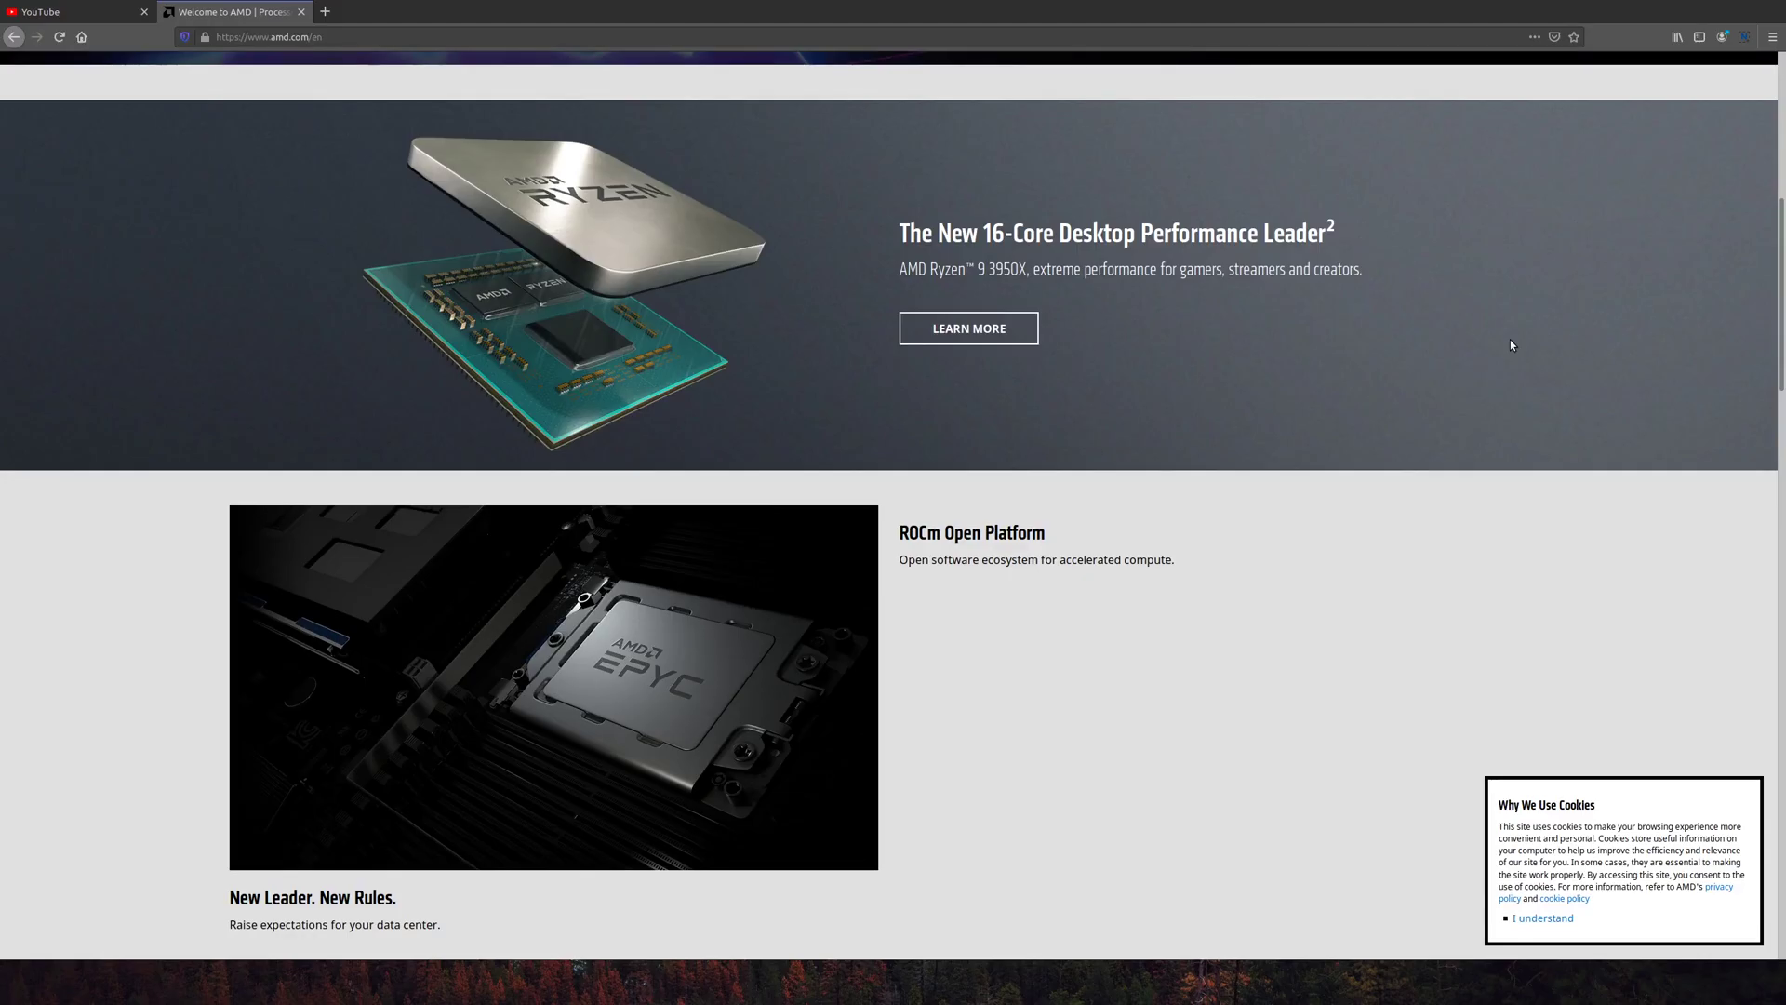
pyautogui.moveTo(1705, 58); pyautogui.dragTo(1443, 237)
pyautogui.moveTo(1316, 300)
pyautogui.mouseDown()
pyautogui.moveTo(1355, 296)
pyautogui.moveTo(1323, 297)
pyautogui.mouseUp()
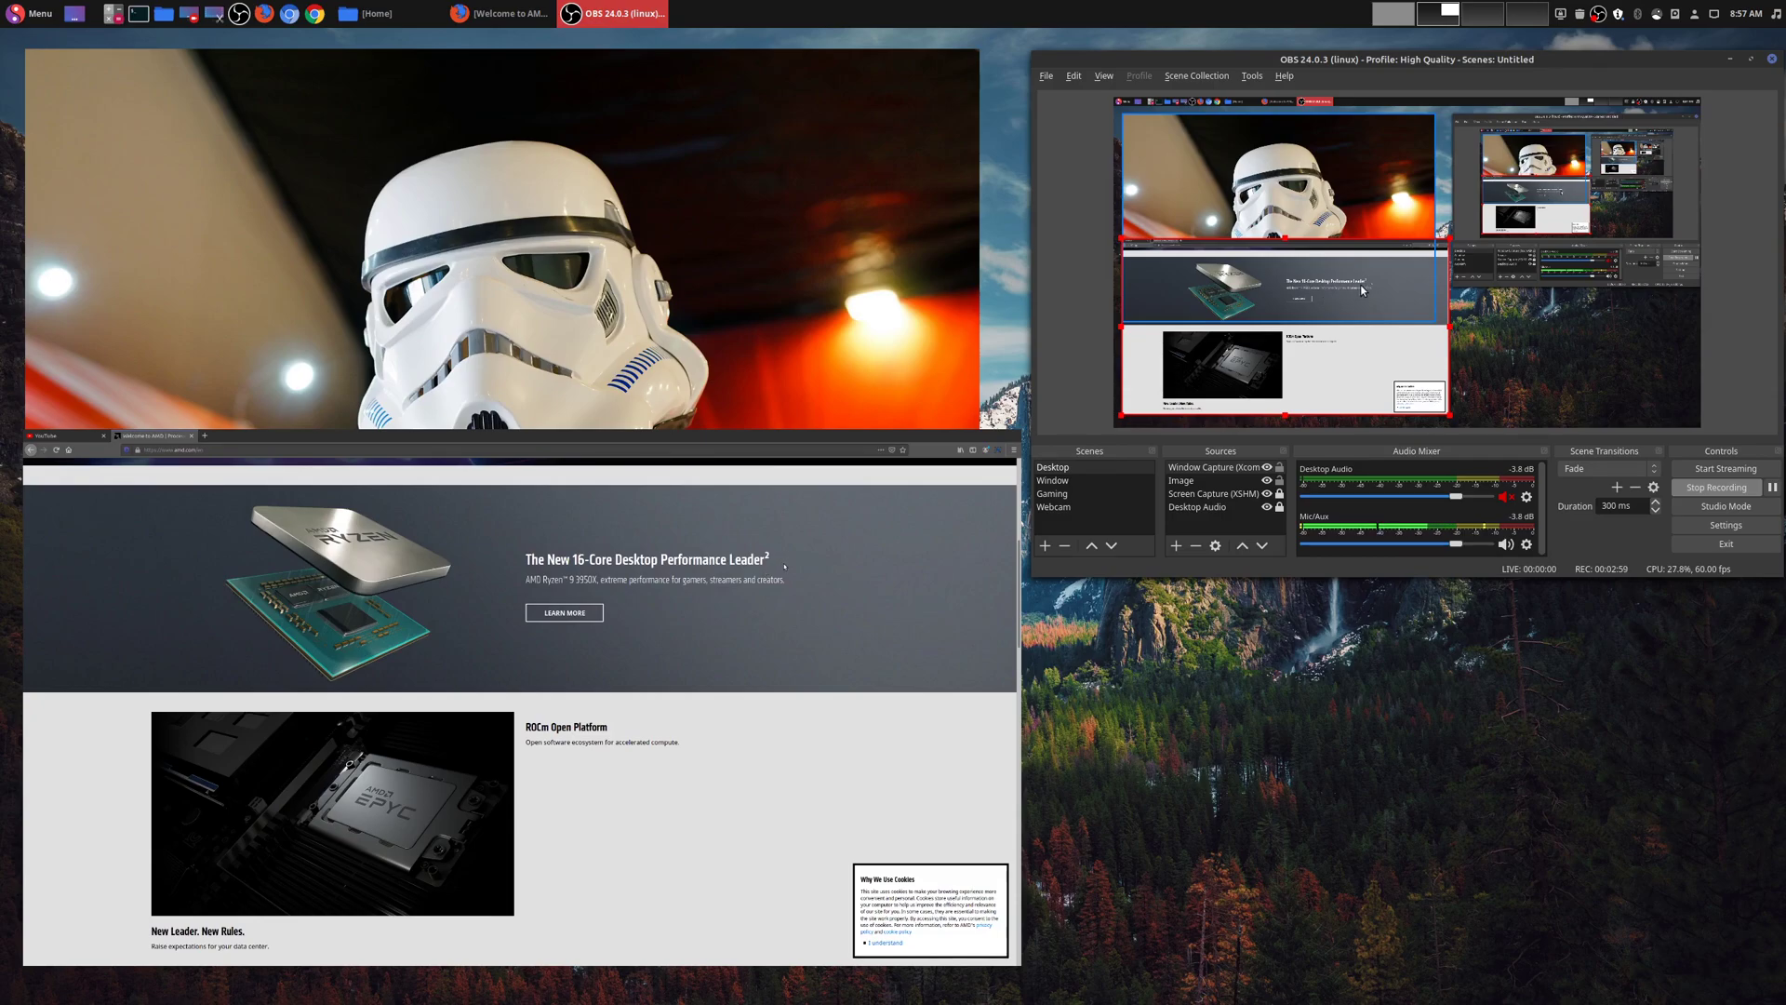
# Move the browser window capture up and right, then enlarge the background image over the canvas.
pyautogui.rightClick(1202, 467)
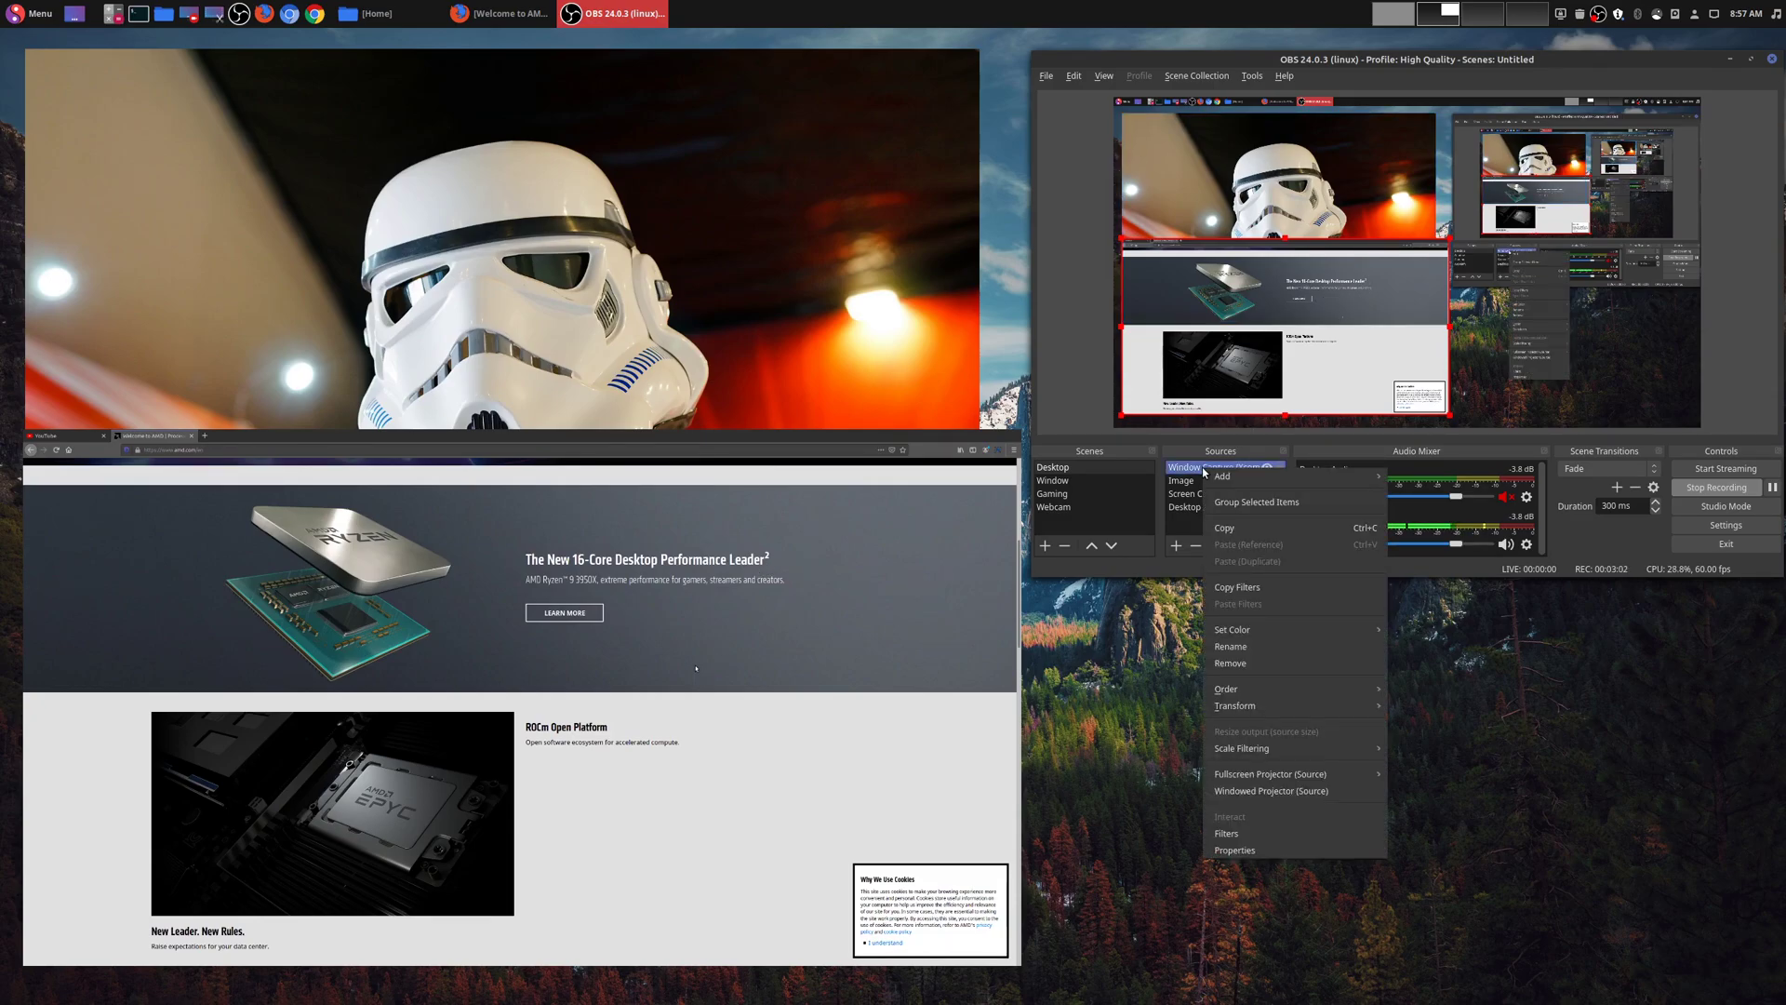
pyautogui.click(1291, 849)
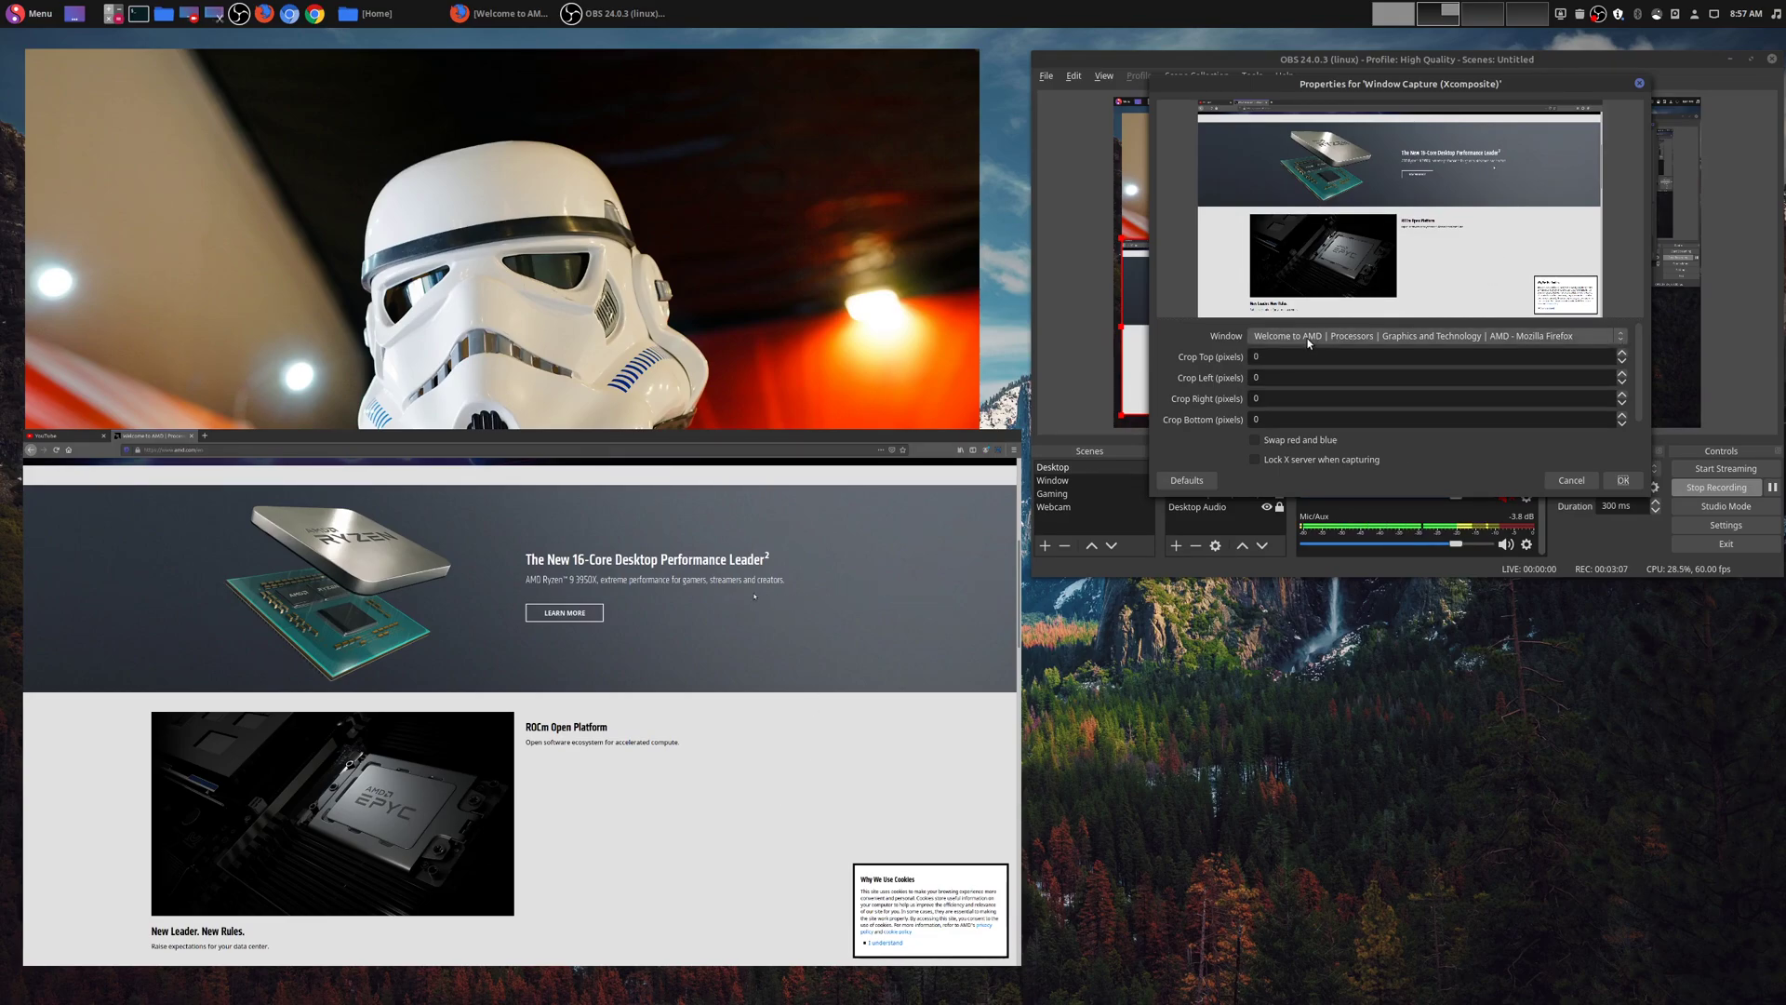
pyautogui.click(1623, 480)
pyautogui.moveTo(1330, 343); pyautogui.dragTo(1343, 269)
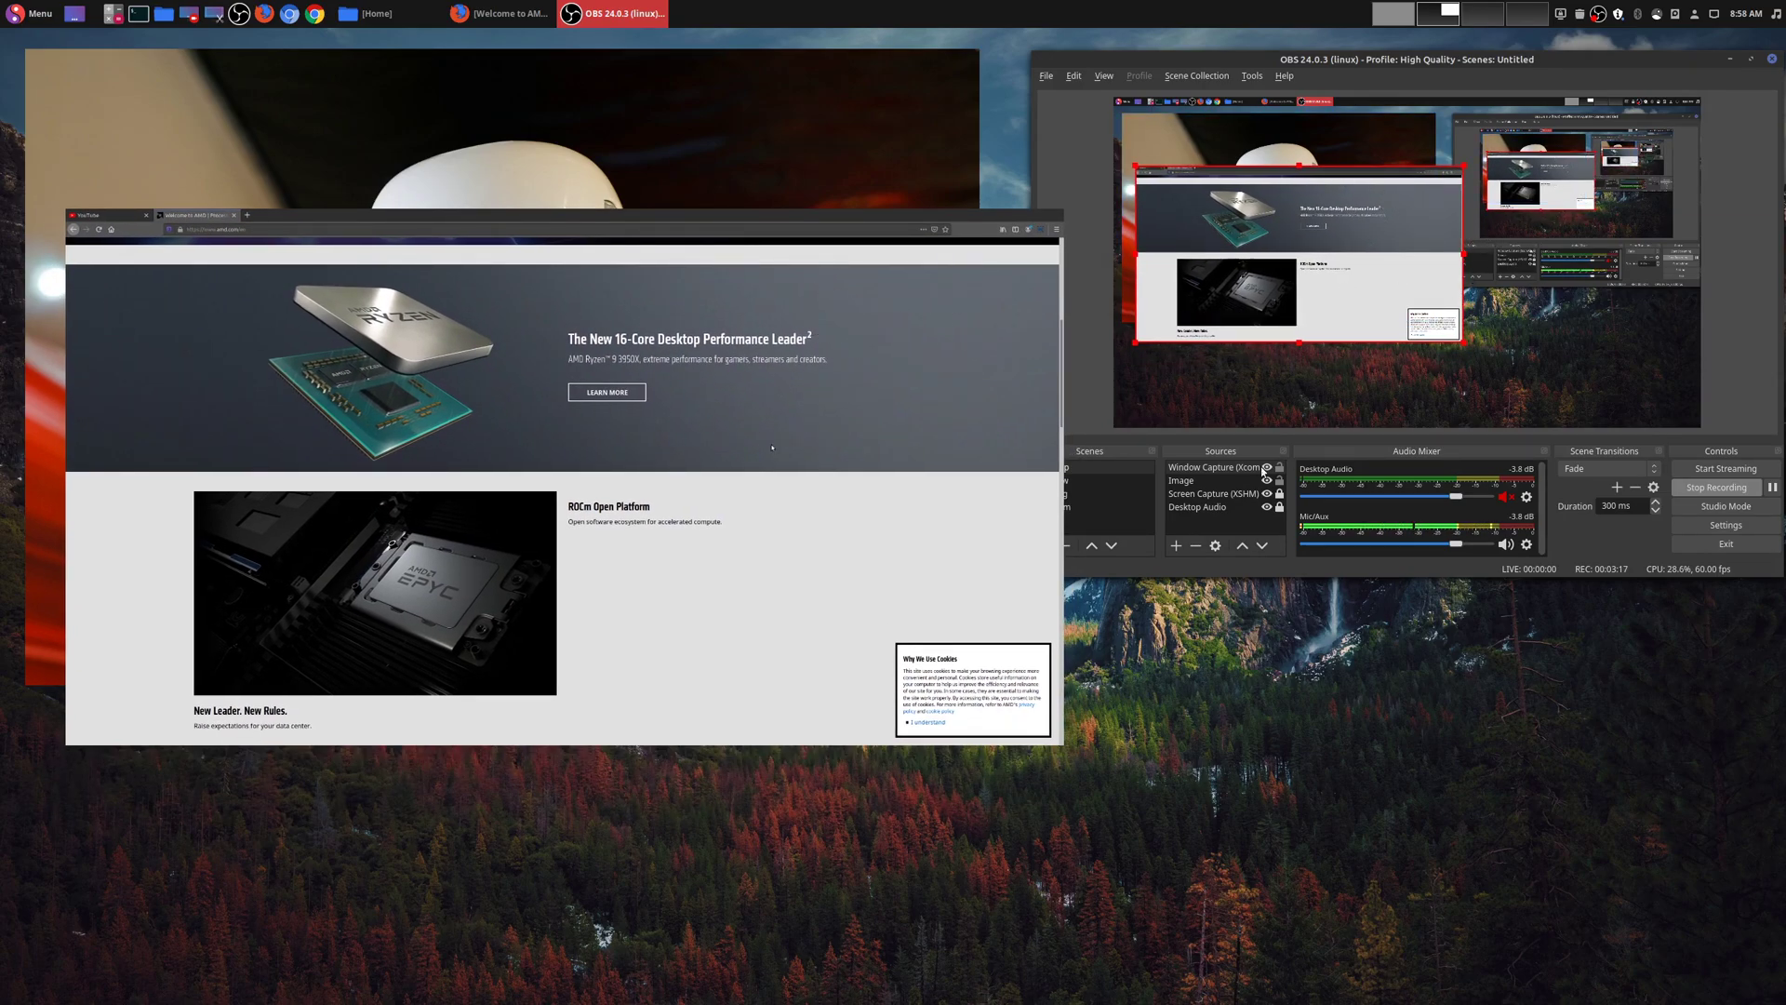
pyautogui.click(1202, 481)
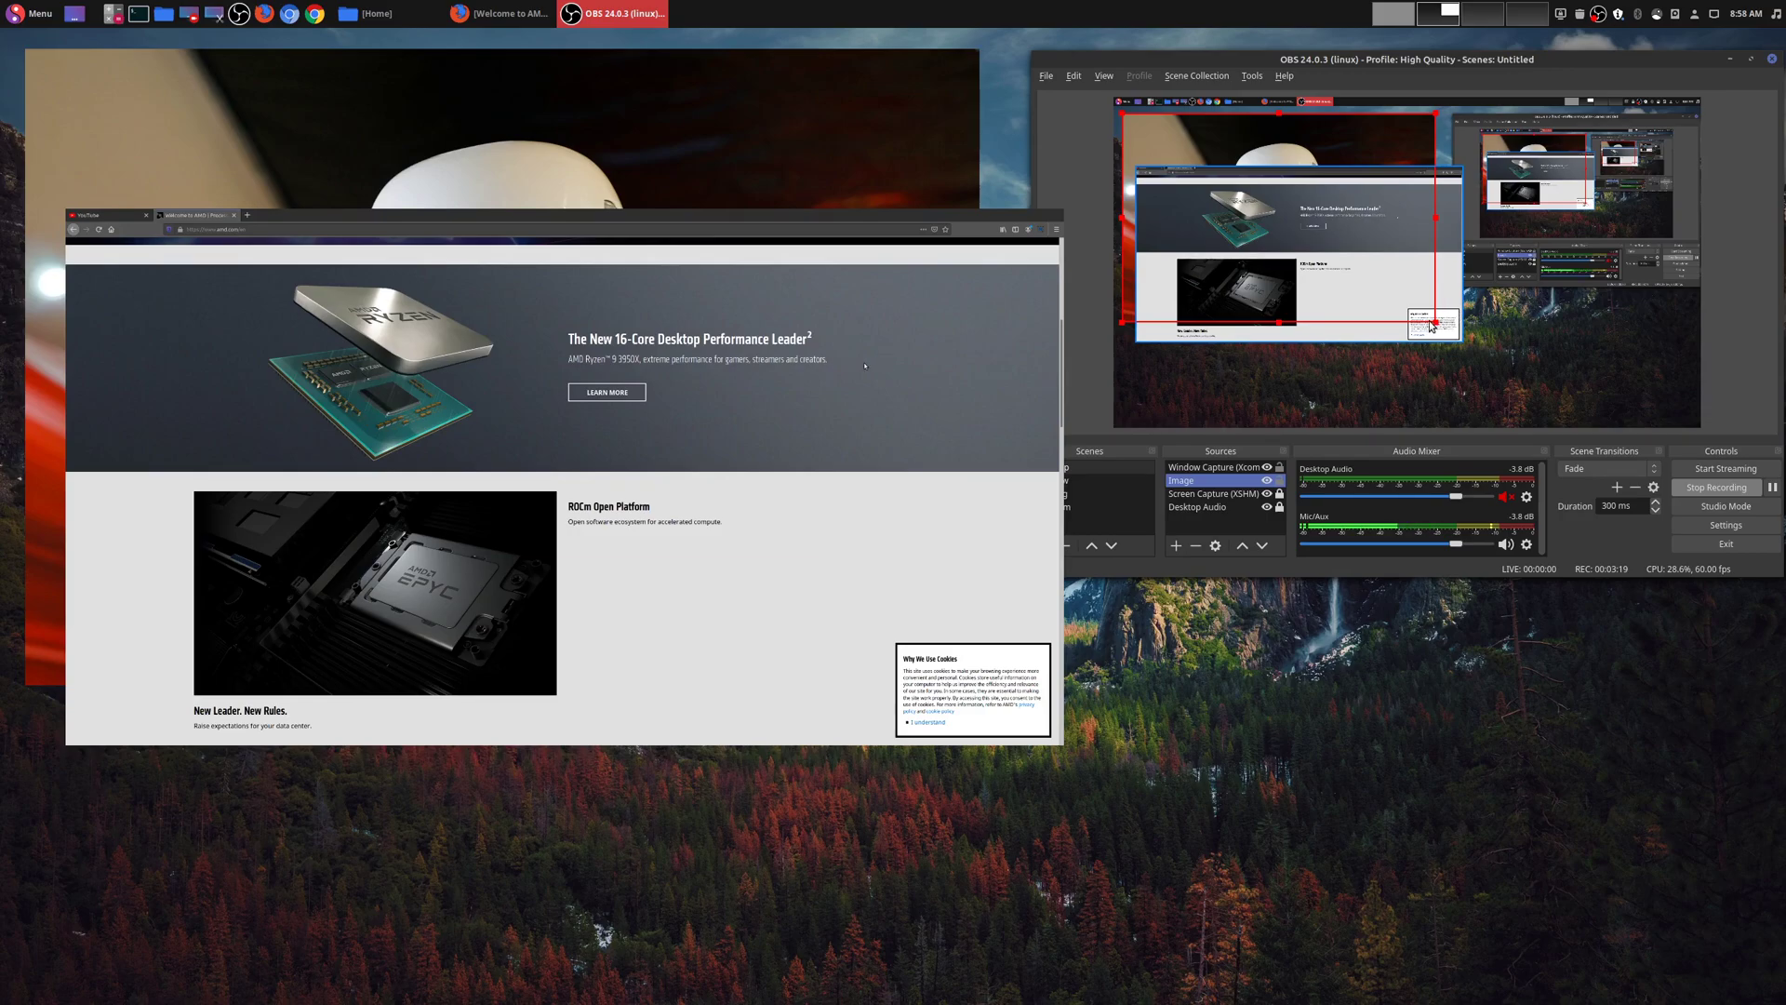
pyautogui.moveTo(1437, 323); pyautogui.dragTo(1473, 344)
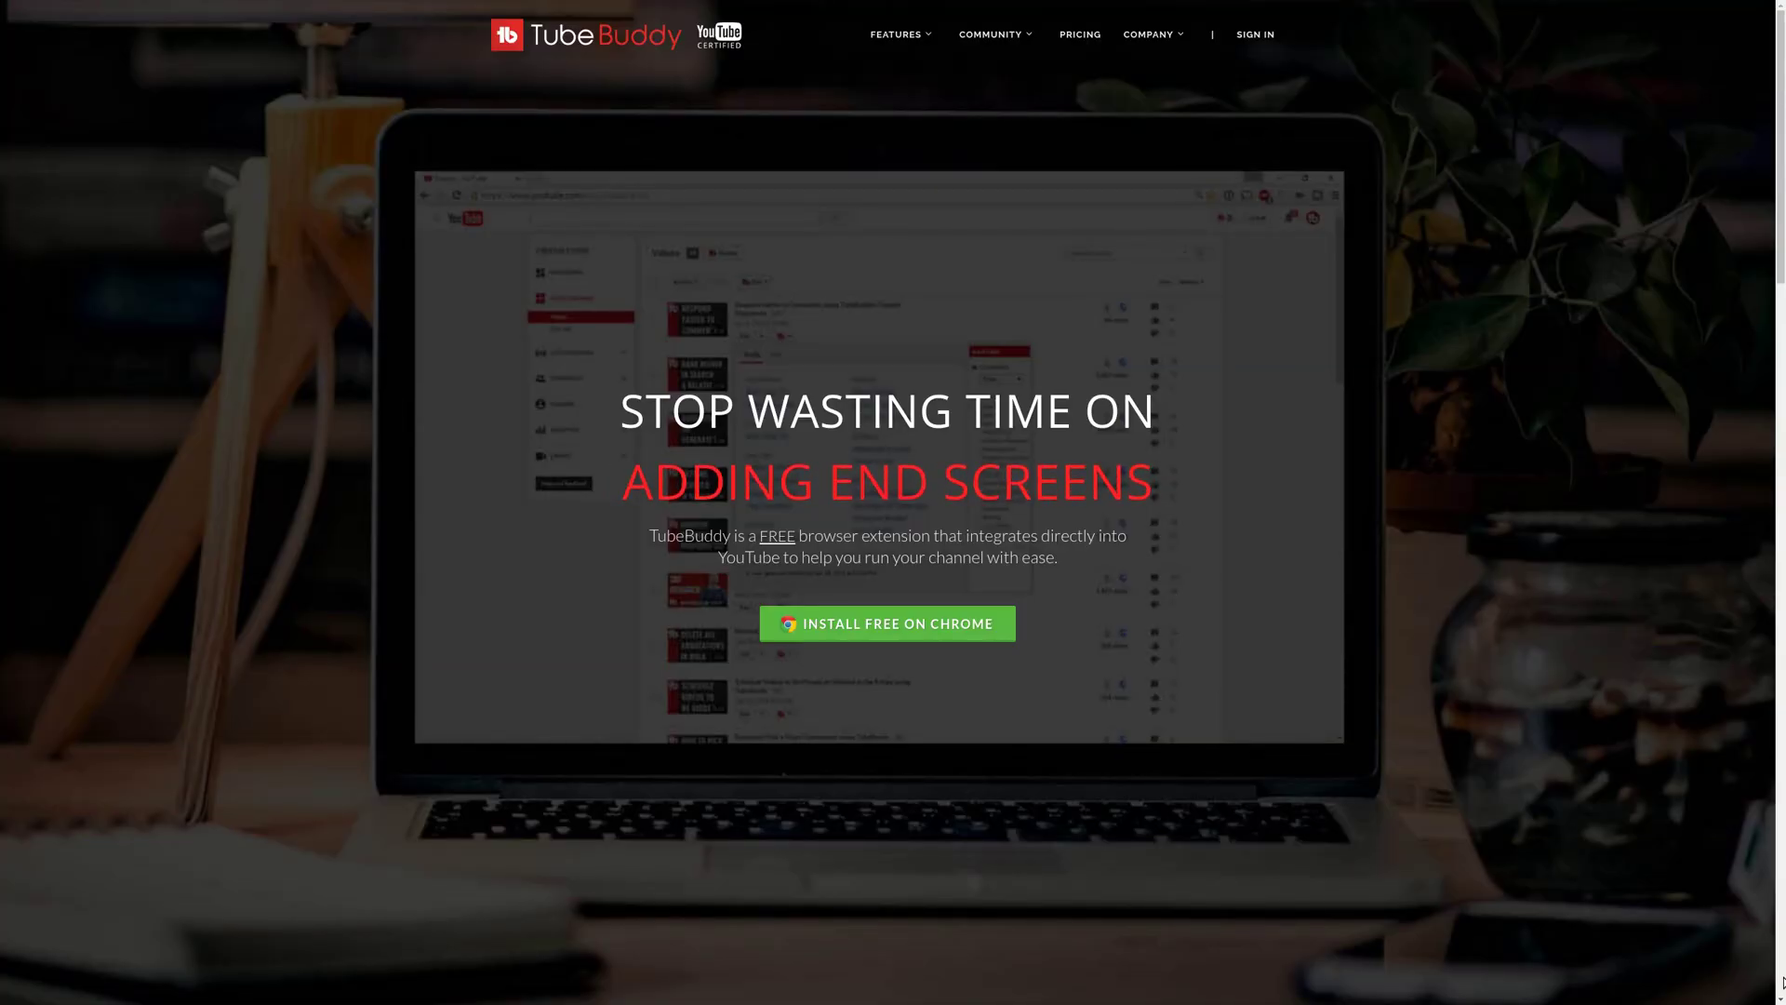
# Scroll the TubeBuddy page past logos and testimonials to the YouTube toolkit screenshot.
pyautogui.scroll(-4, 1783, 981)
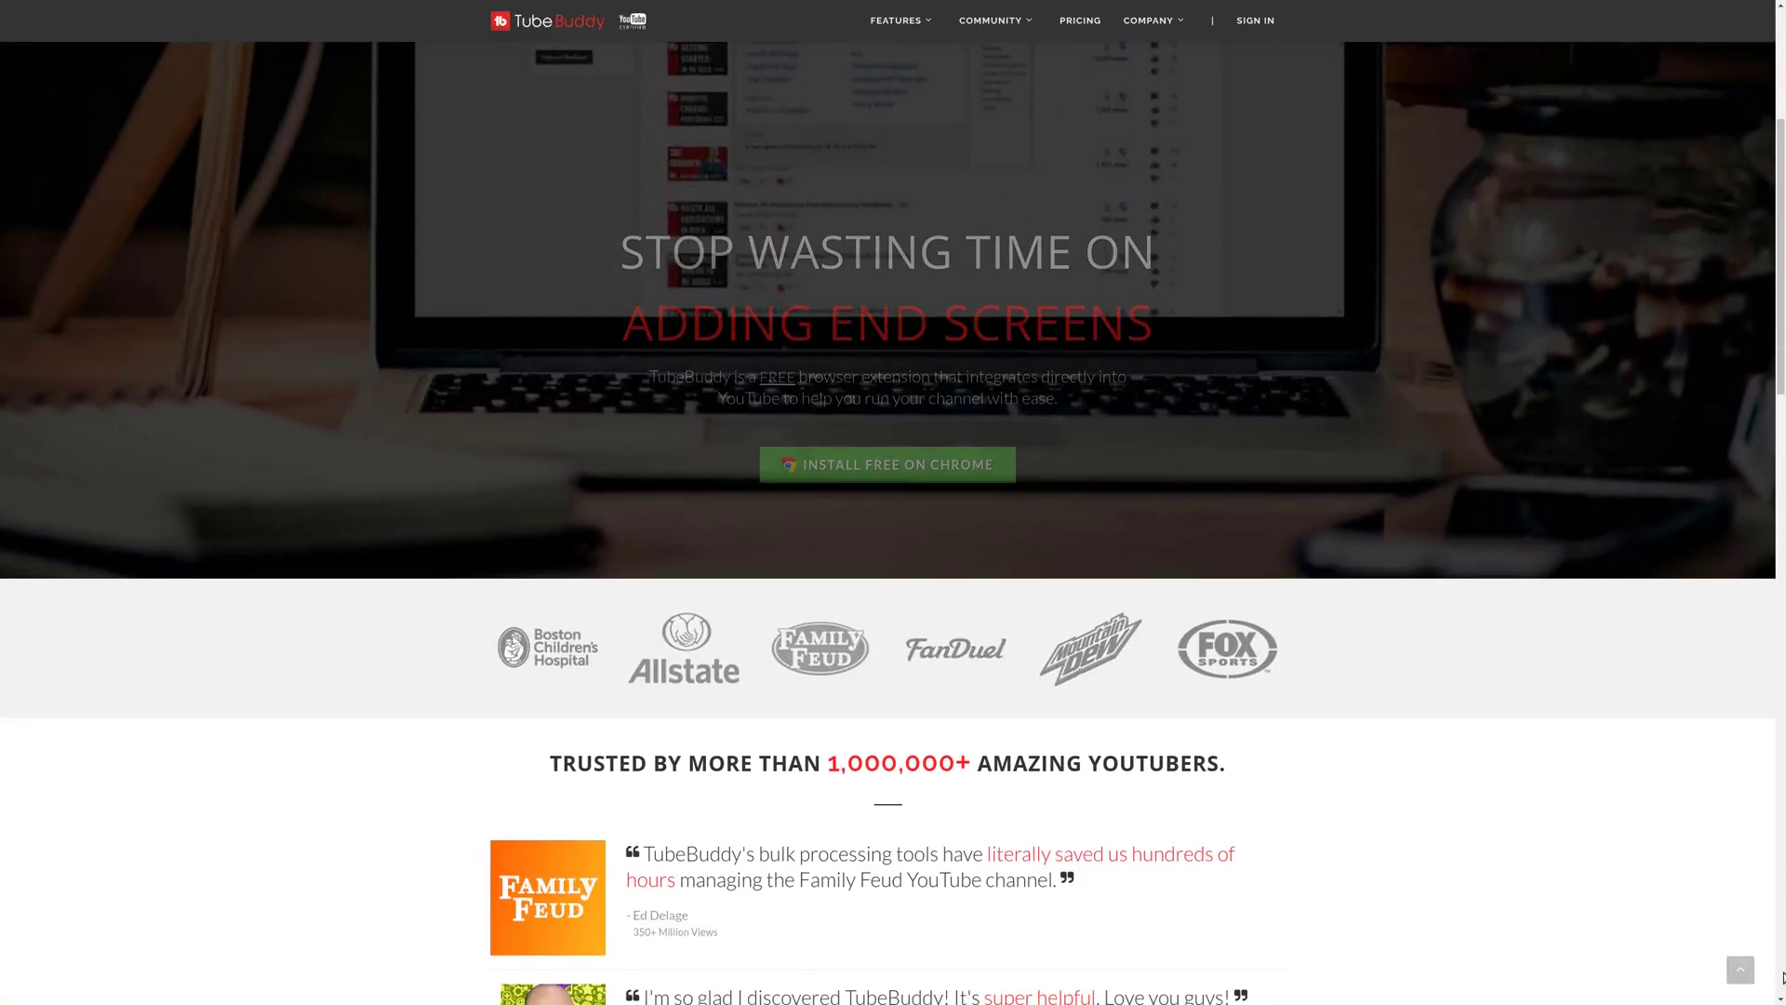
pyautogui.scroll(-4, 1782, 979)
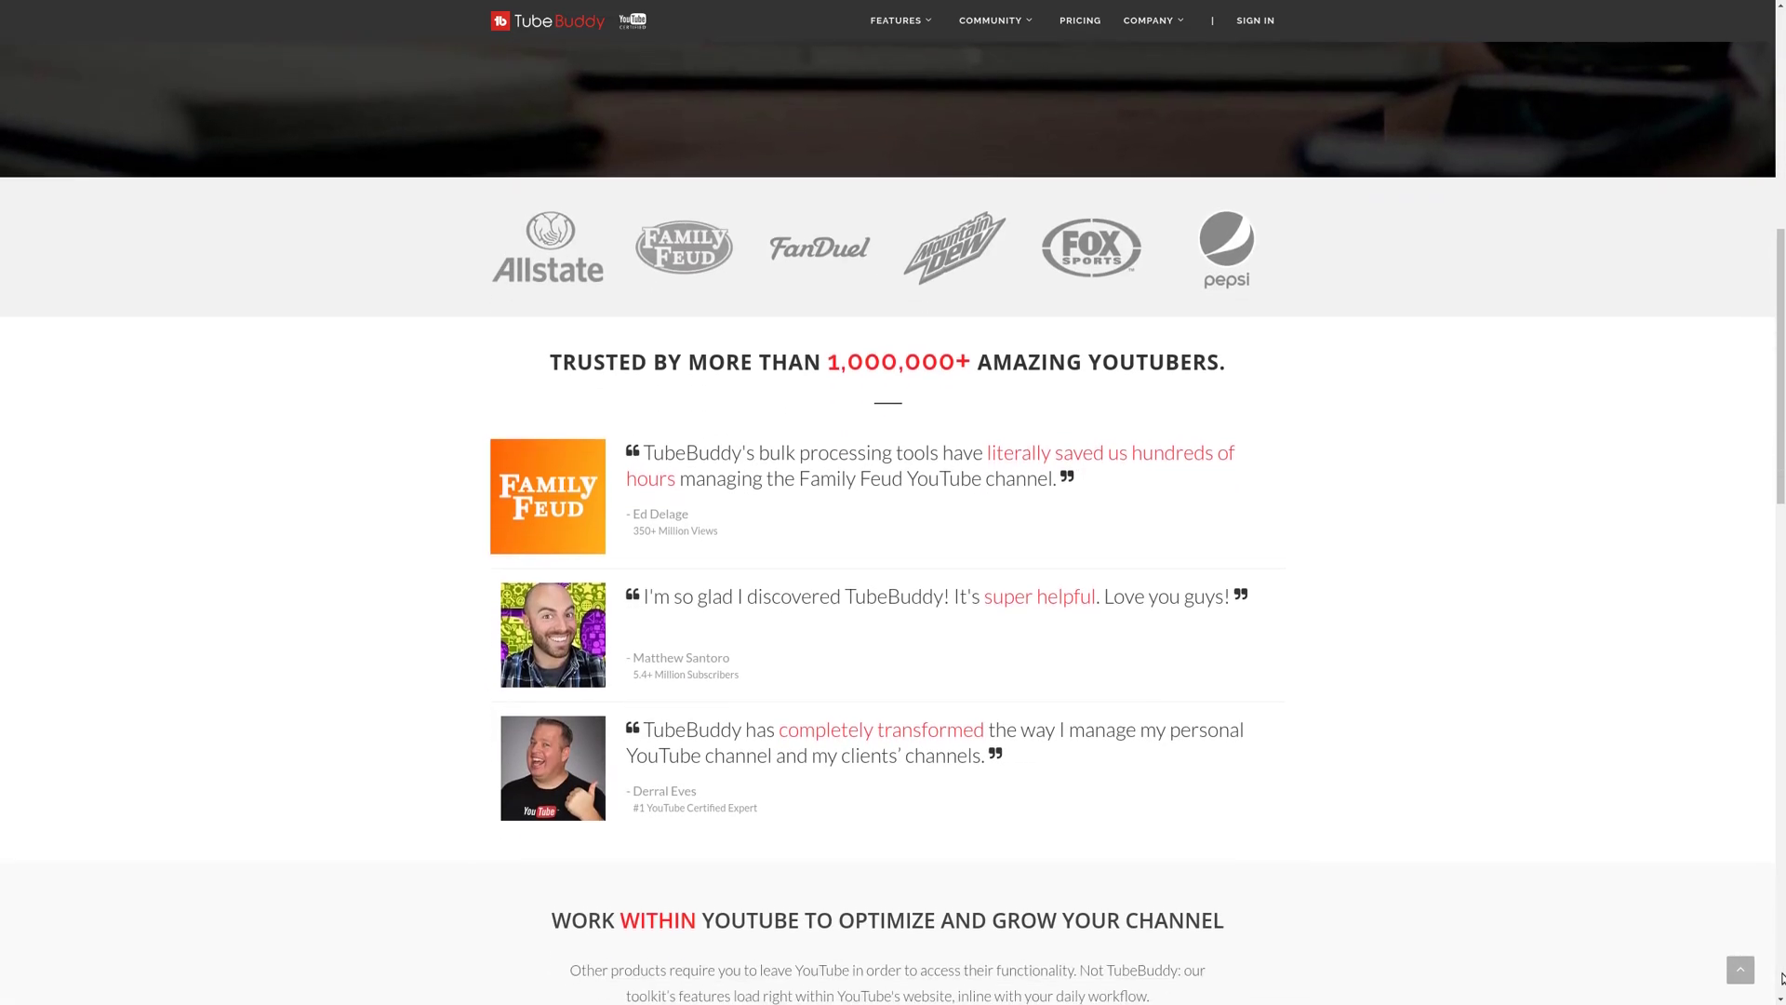
pyautogui.scroll(-3, 1782, 978)
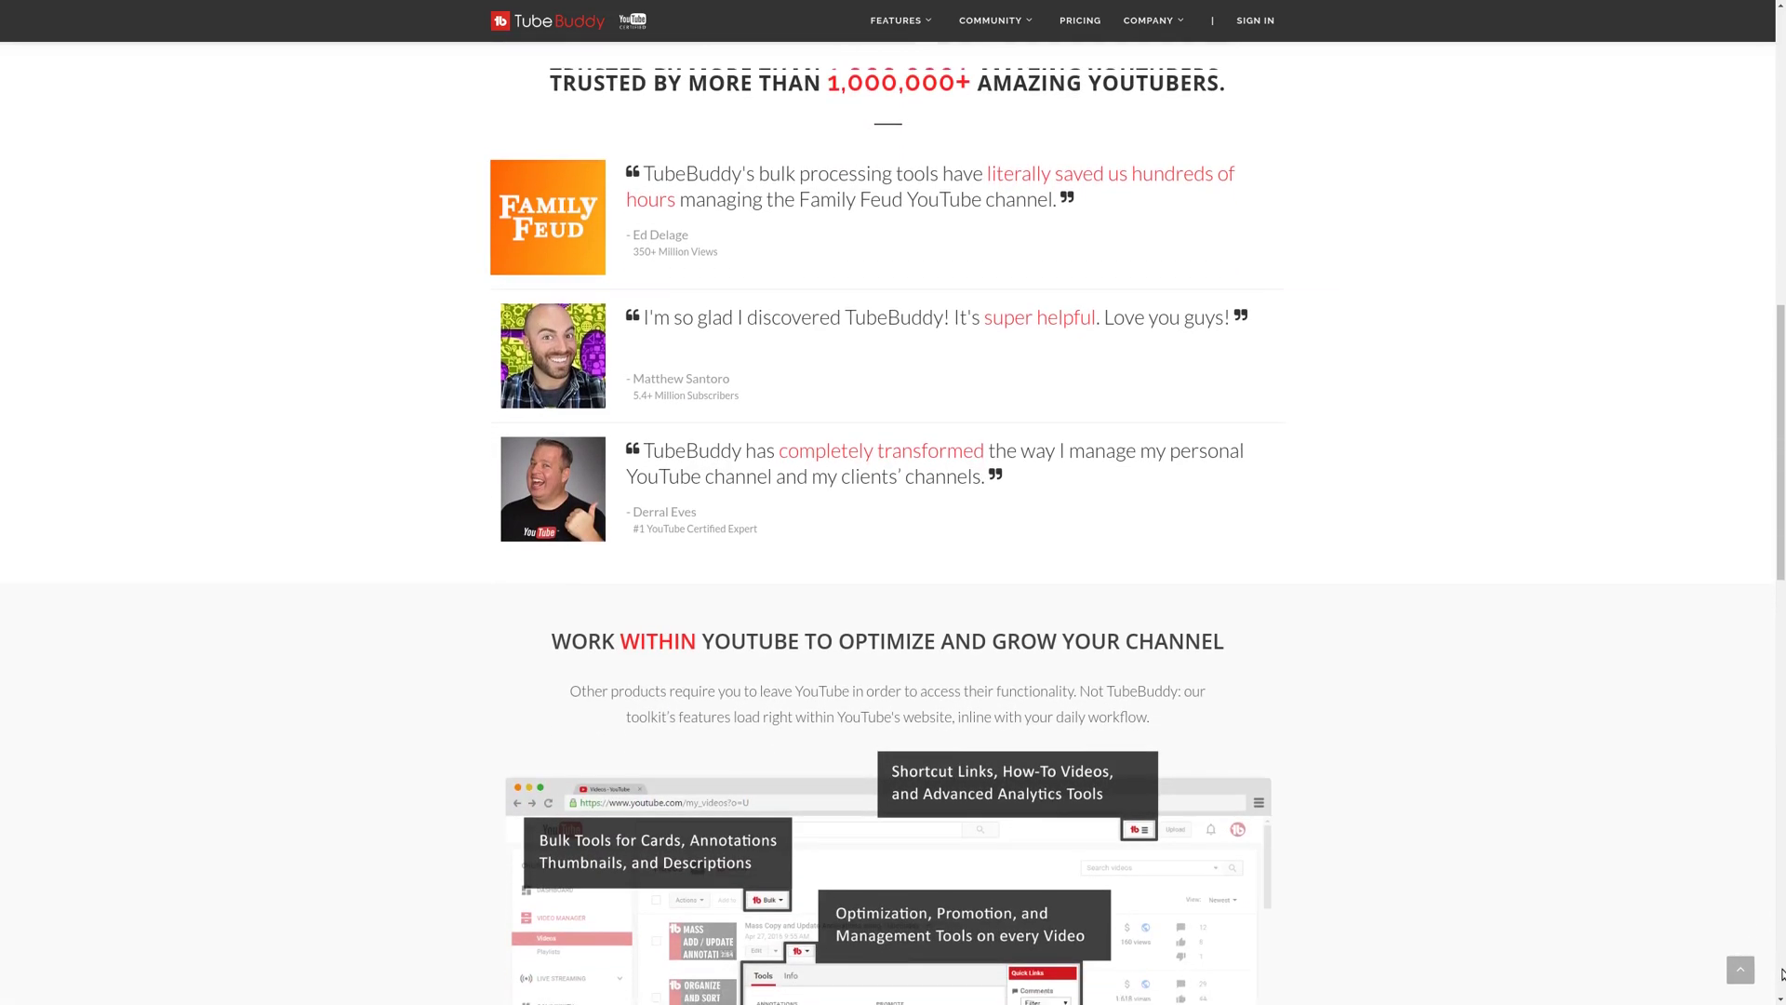
pyautogui.scroll(-3, 1782, 974)
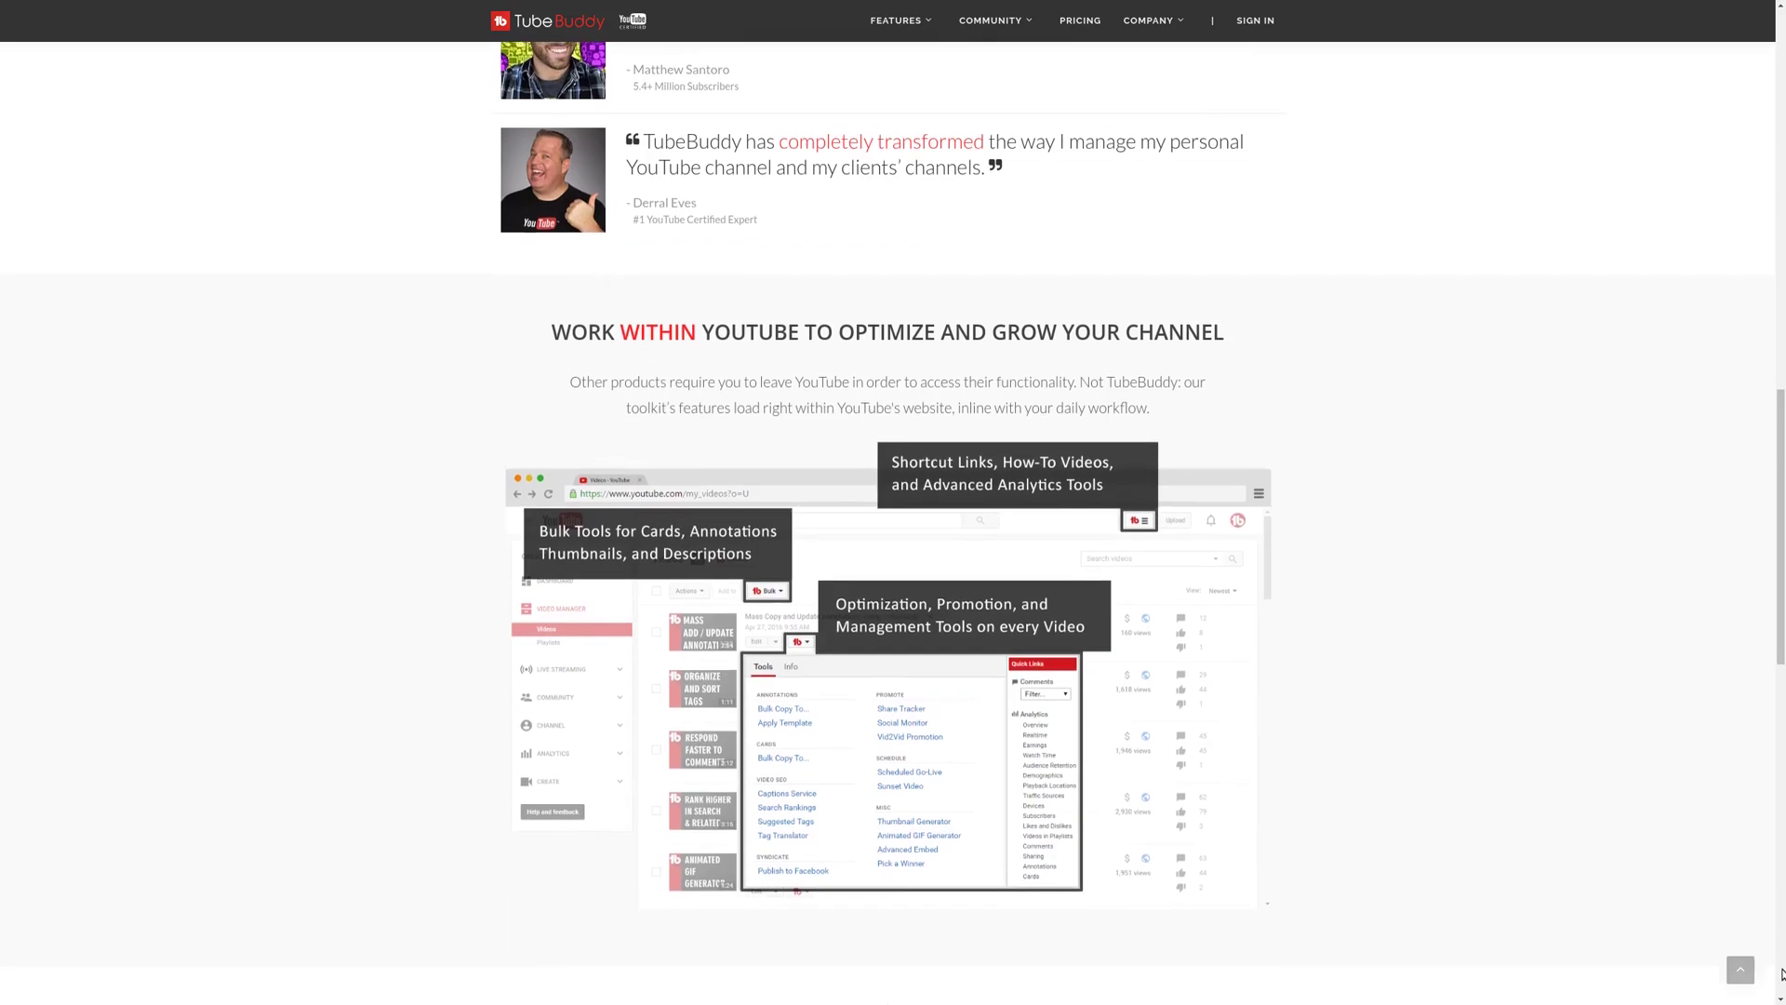
pyautogui.scroll(-2, 1782, 974)
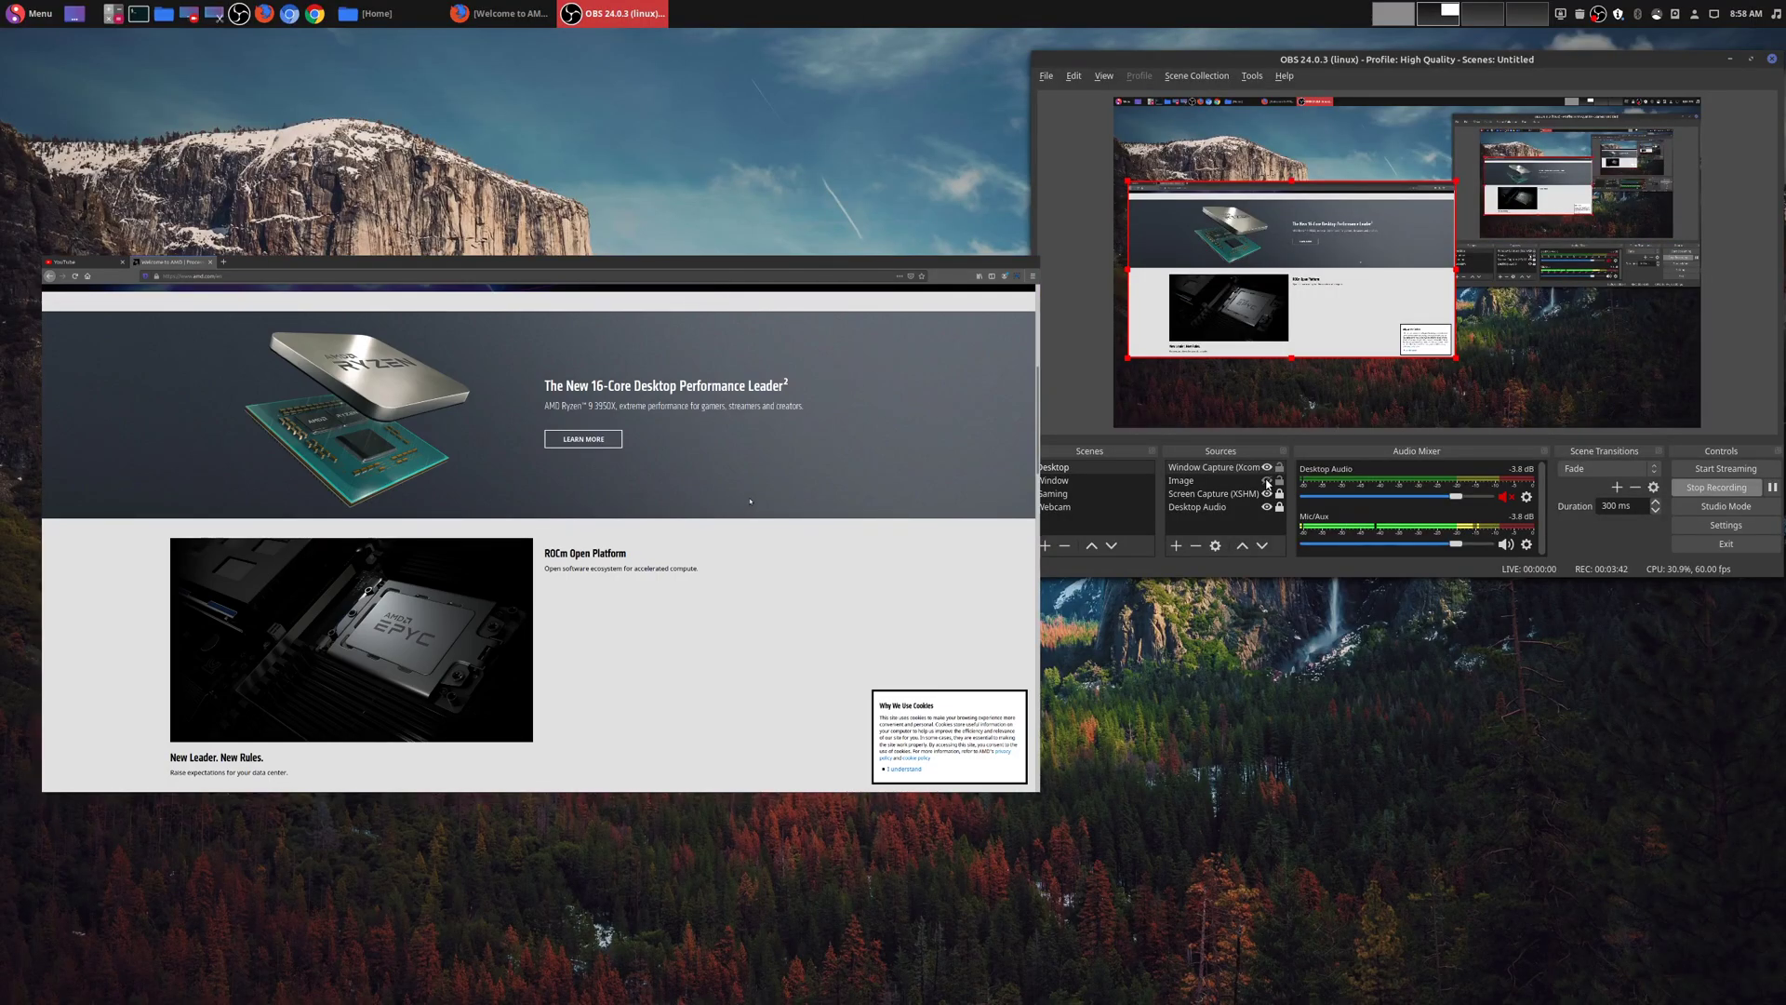
# Hide the background image and add the existing V4L2 webcam as a small top-right circle.
pyautogui.click(1267, 481)
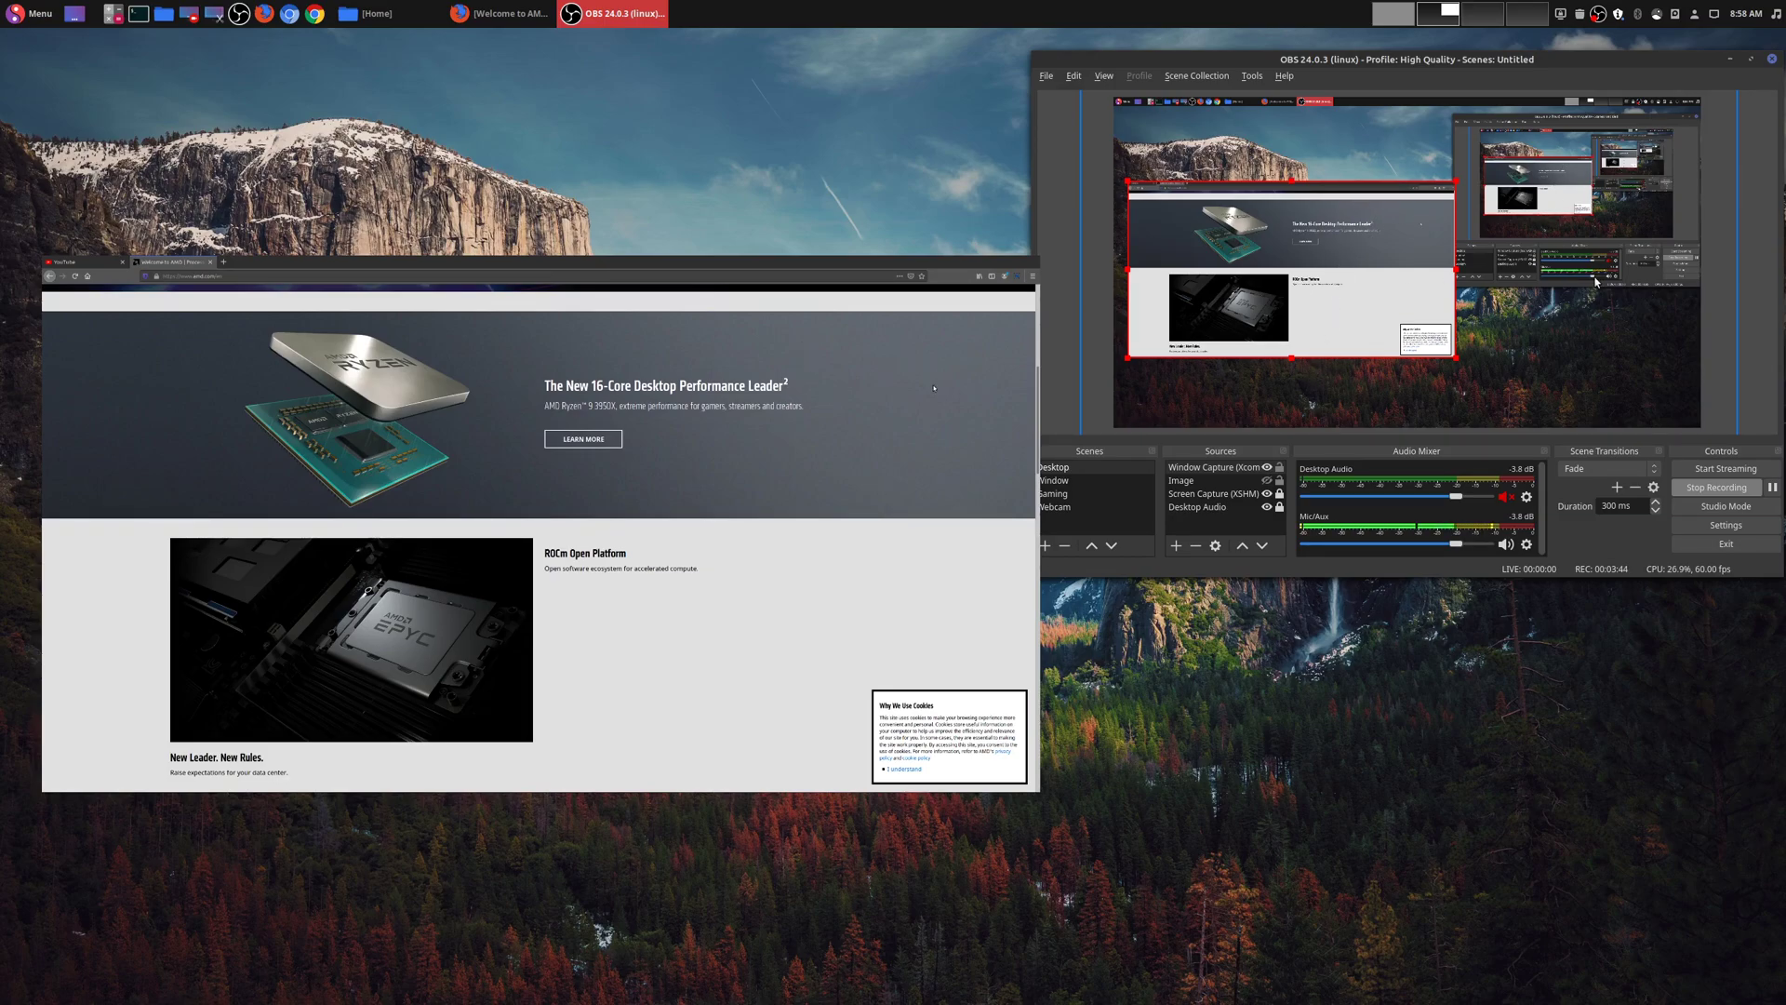
pyautogui.click(1176, 550)
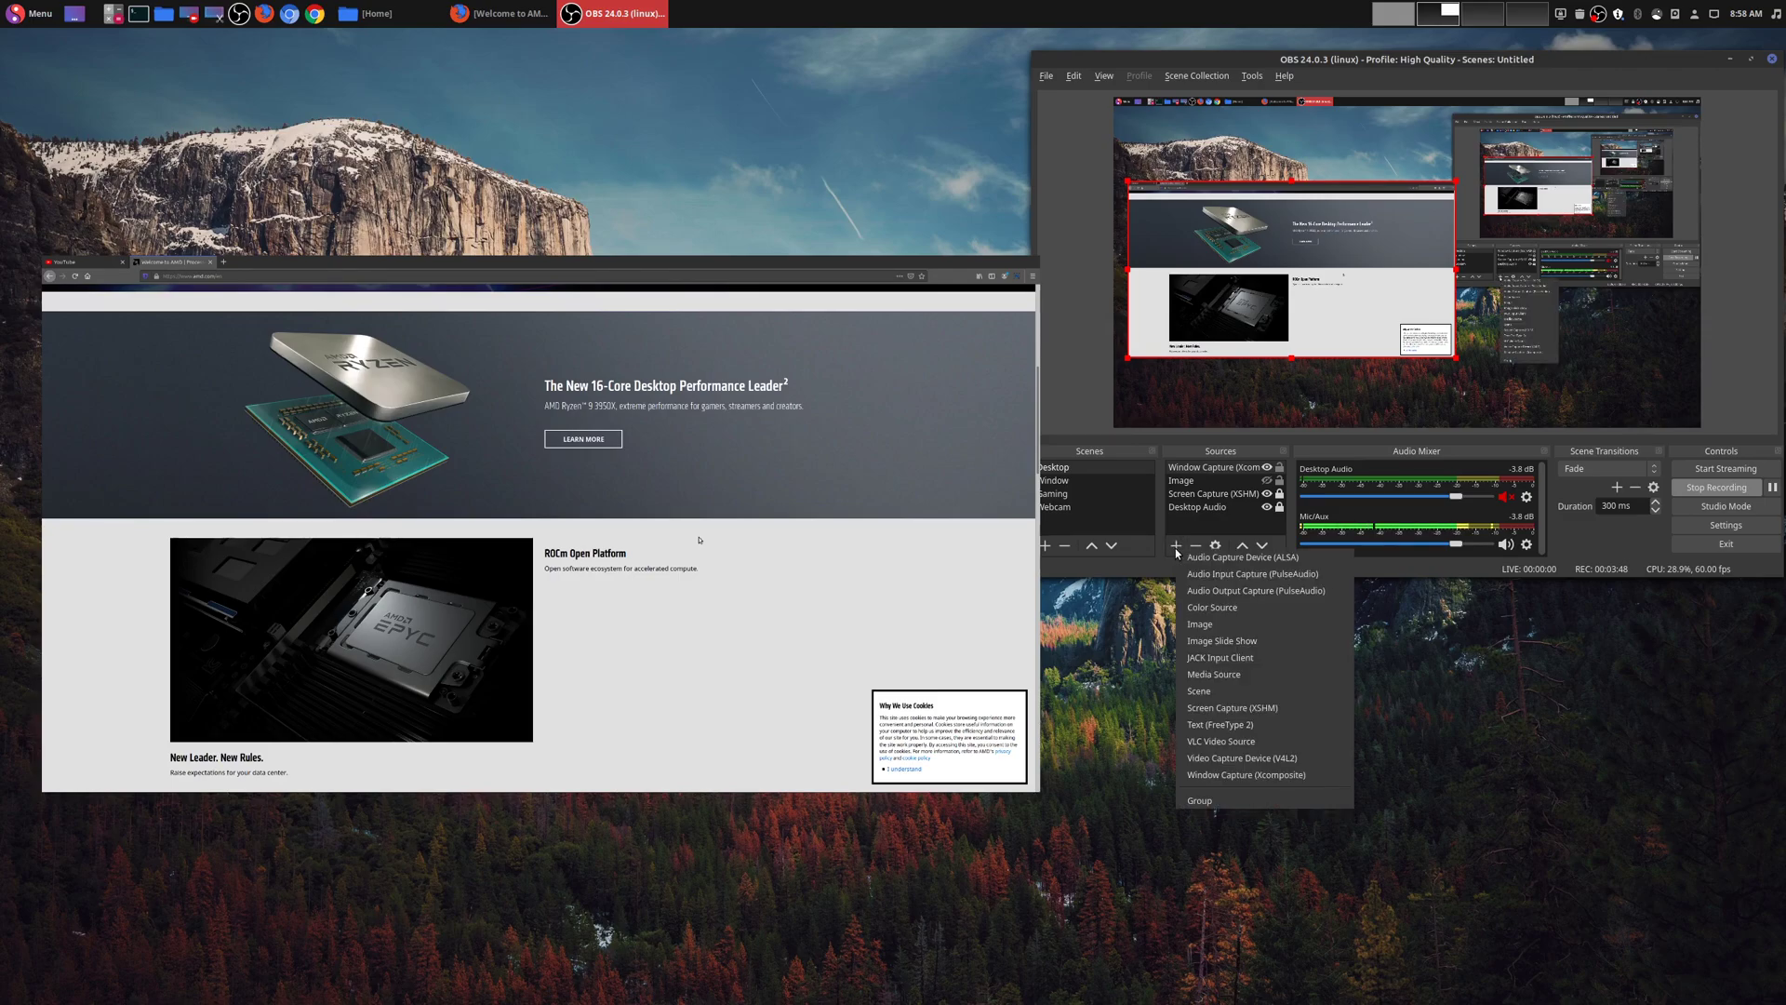
pyautogui.click(1248, 758)
pyautogui.click(1290, 243)
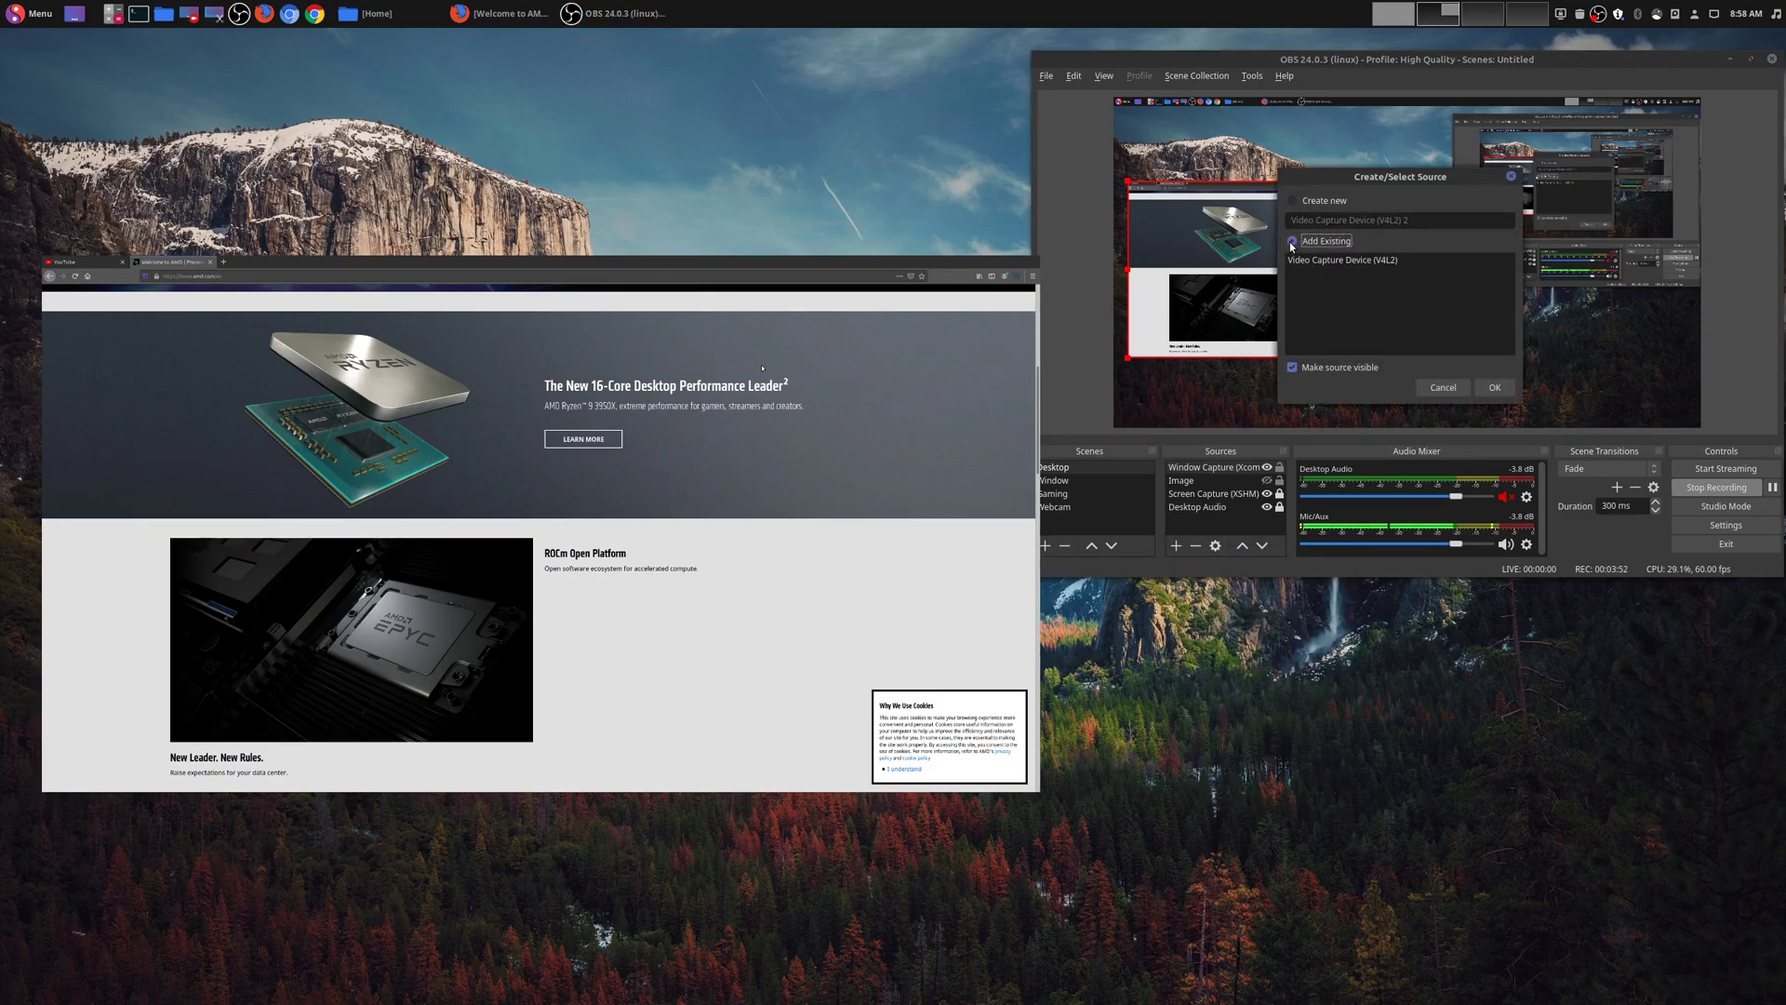
pyautogui.click(1364, 261)
pyautogui.click(1492, 386)
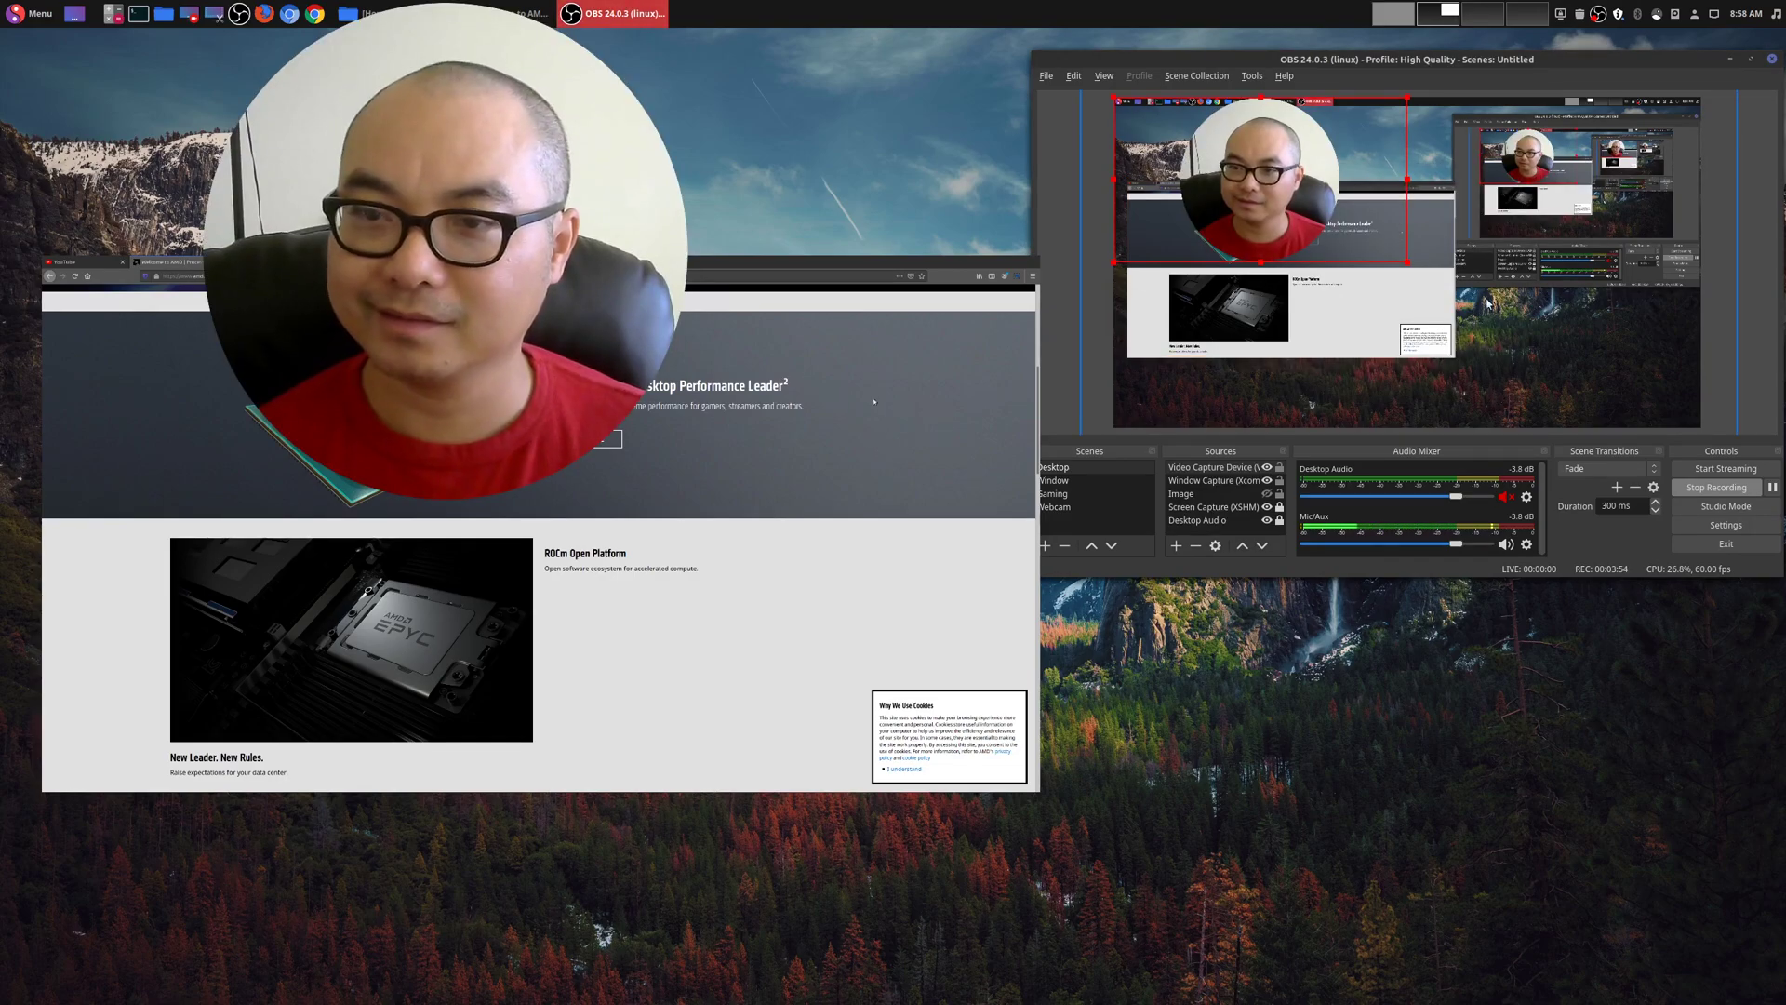
pyautogui.moveTo(1273, 160); pyautogui.dragTo(1539, 253)
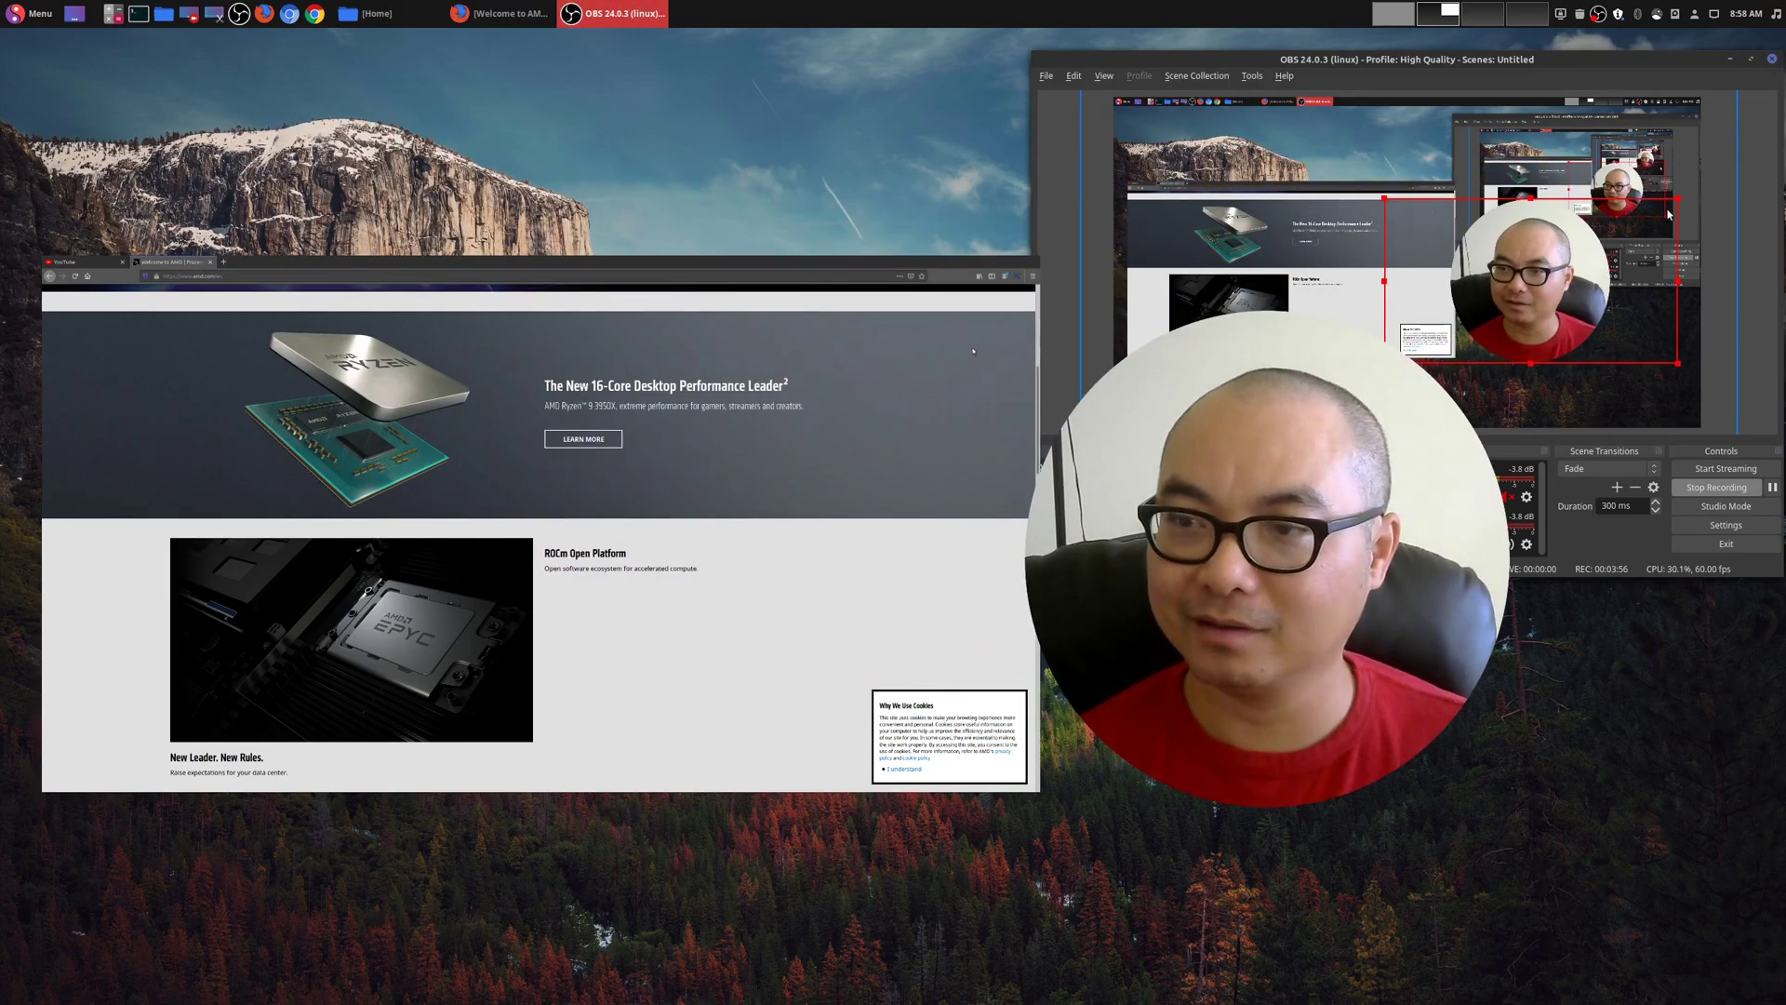
pyautogui.moveTo(1671, 193); pyautogui.dragTo(1712, 123)
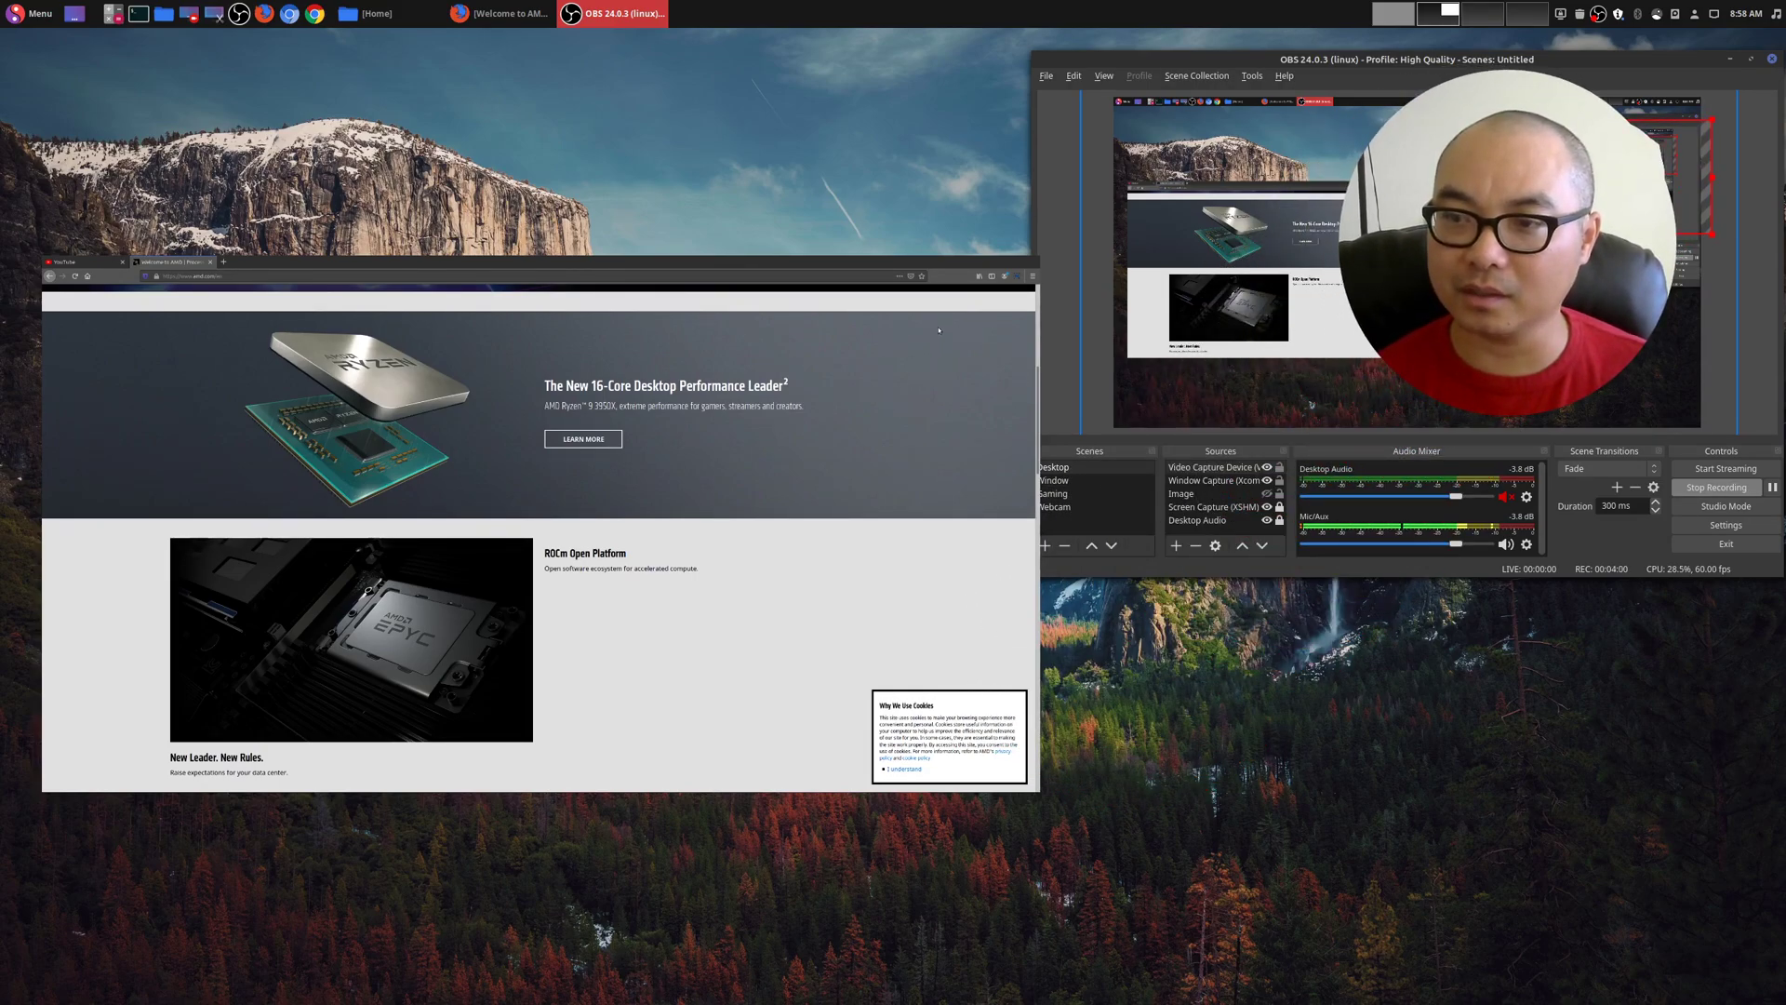
# Nudge the webcam up, toggle each layer's visibility to check it, and shrink the Firefox window.
pyautogui.press('Up')
pyautogui.press('Up')
pyautogui.press('Up')
pyautogui.press('Up')
pyautogui.press('Up')
pyautogui.press('Up')
pyautogui.press('Up')
pyautogui.press('Up')
pyautogui.press('Up')
pyautogui.press('Up')
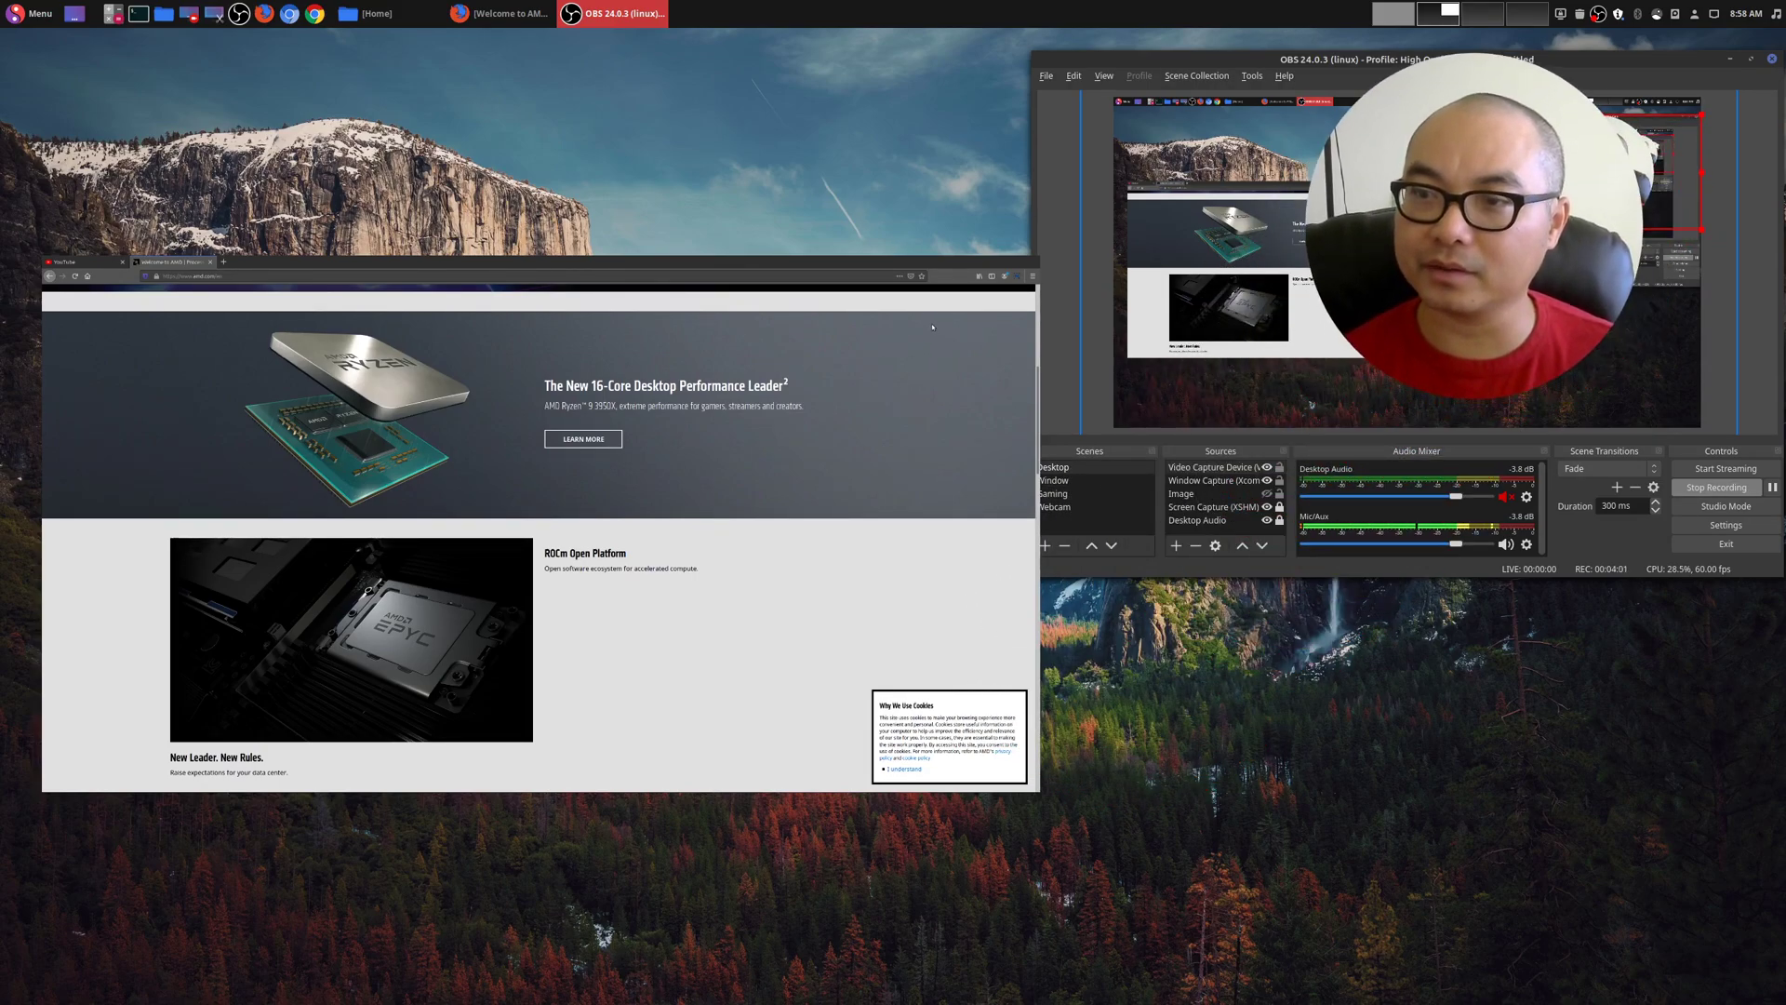
pyautogui.click(1266, 468)
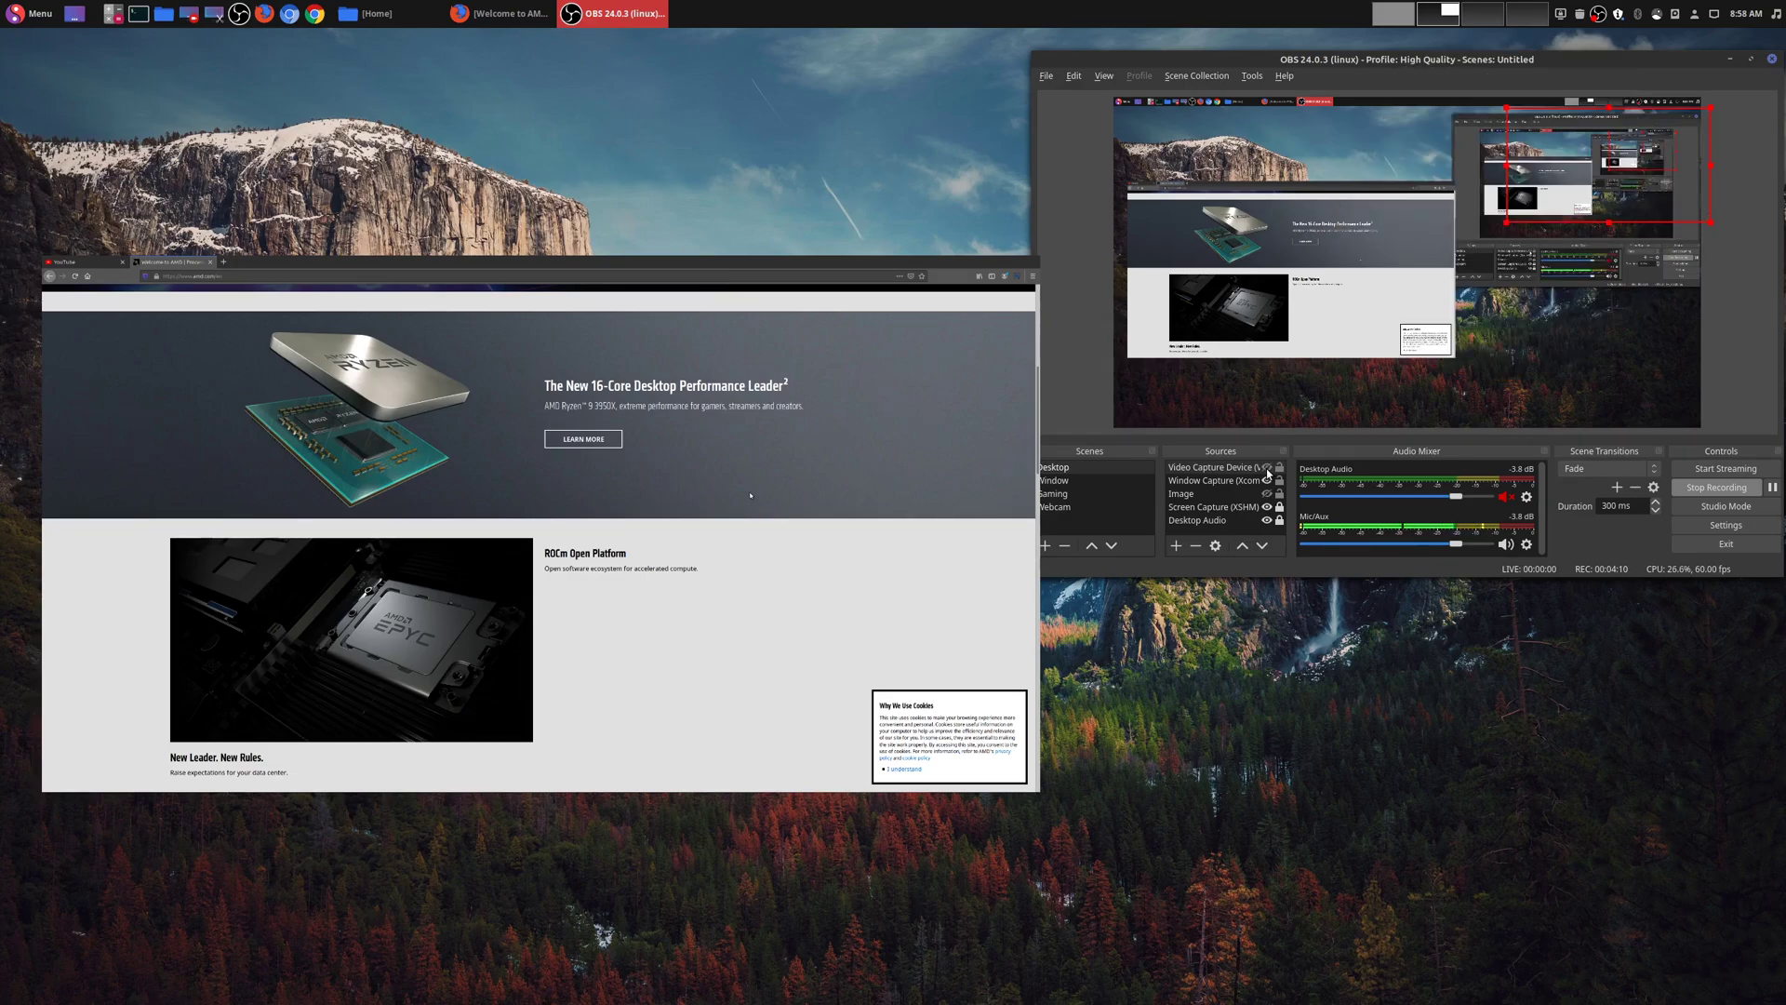
pyautogui.click(1267, 481)
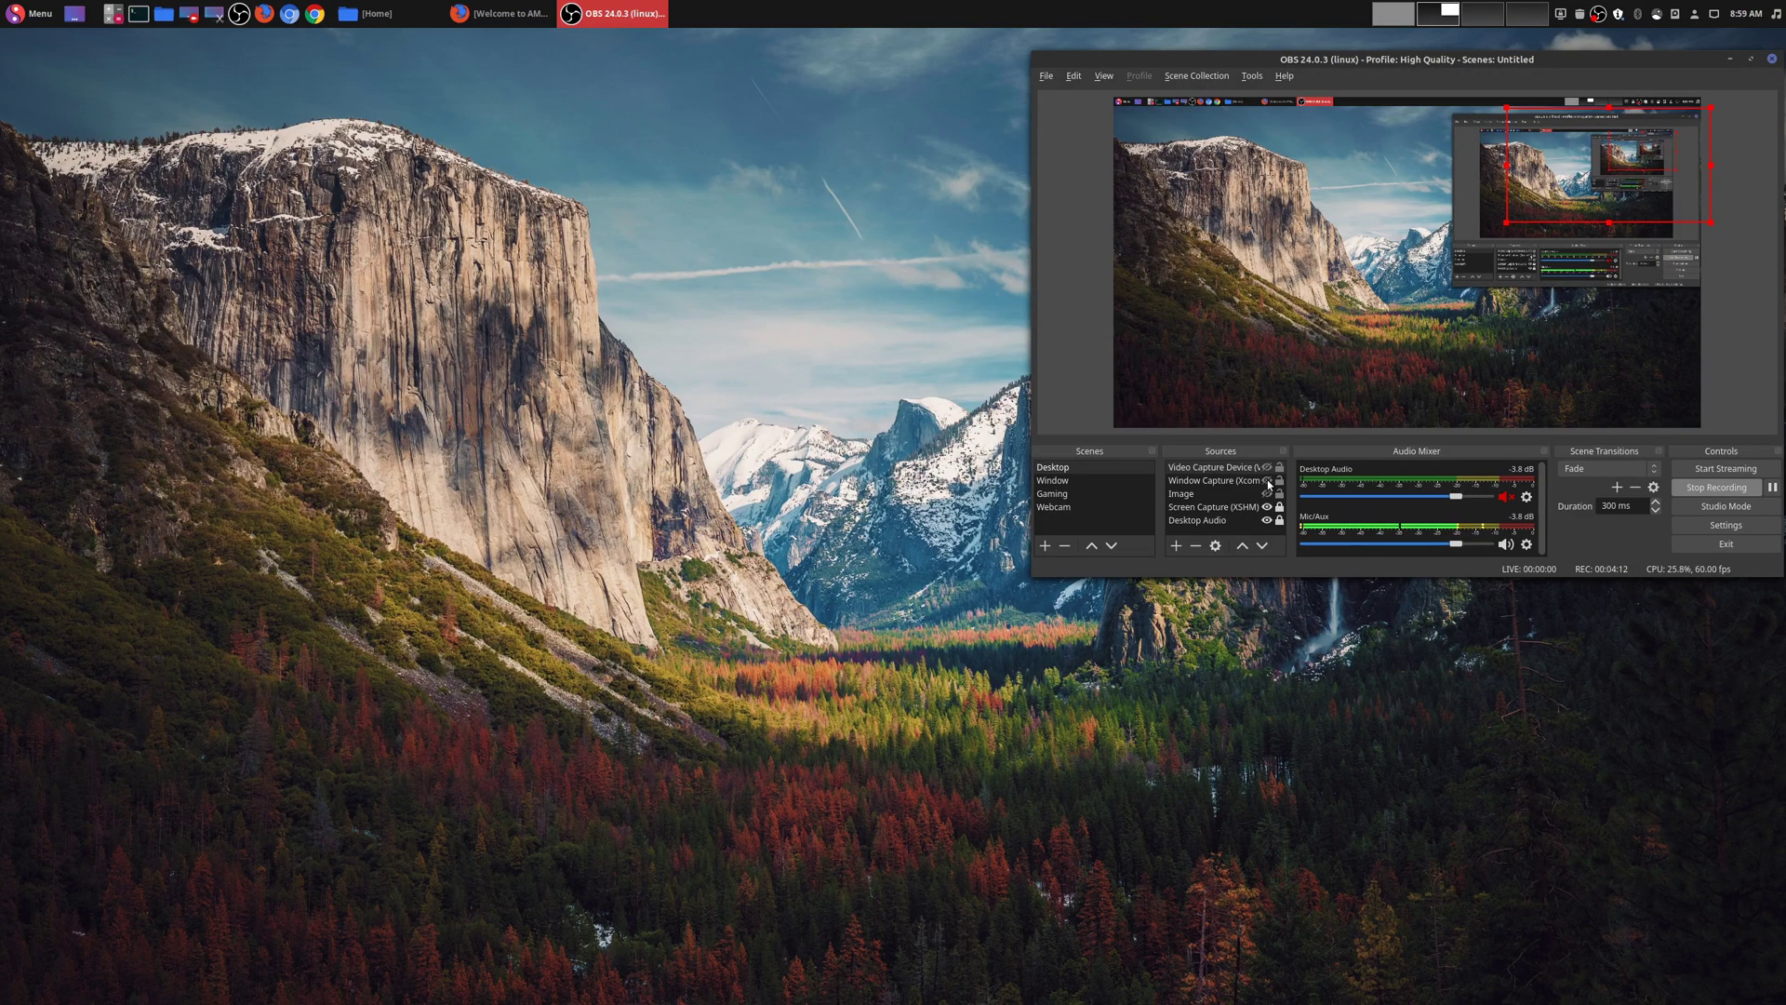
pyautogui.click(1267, 480)
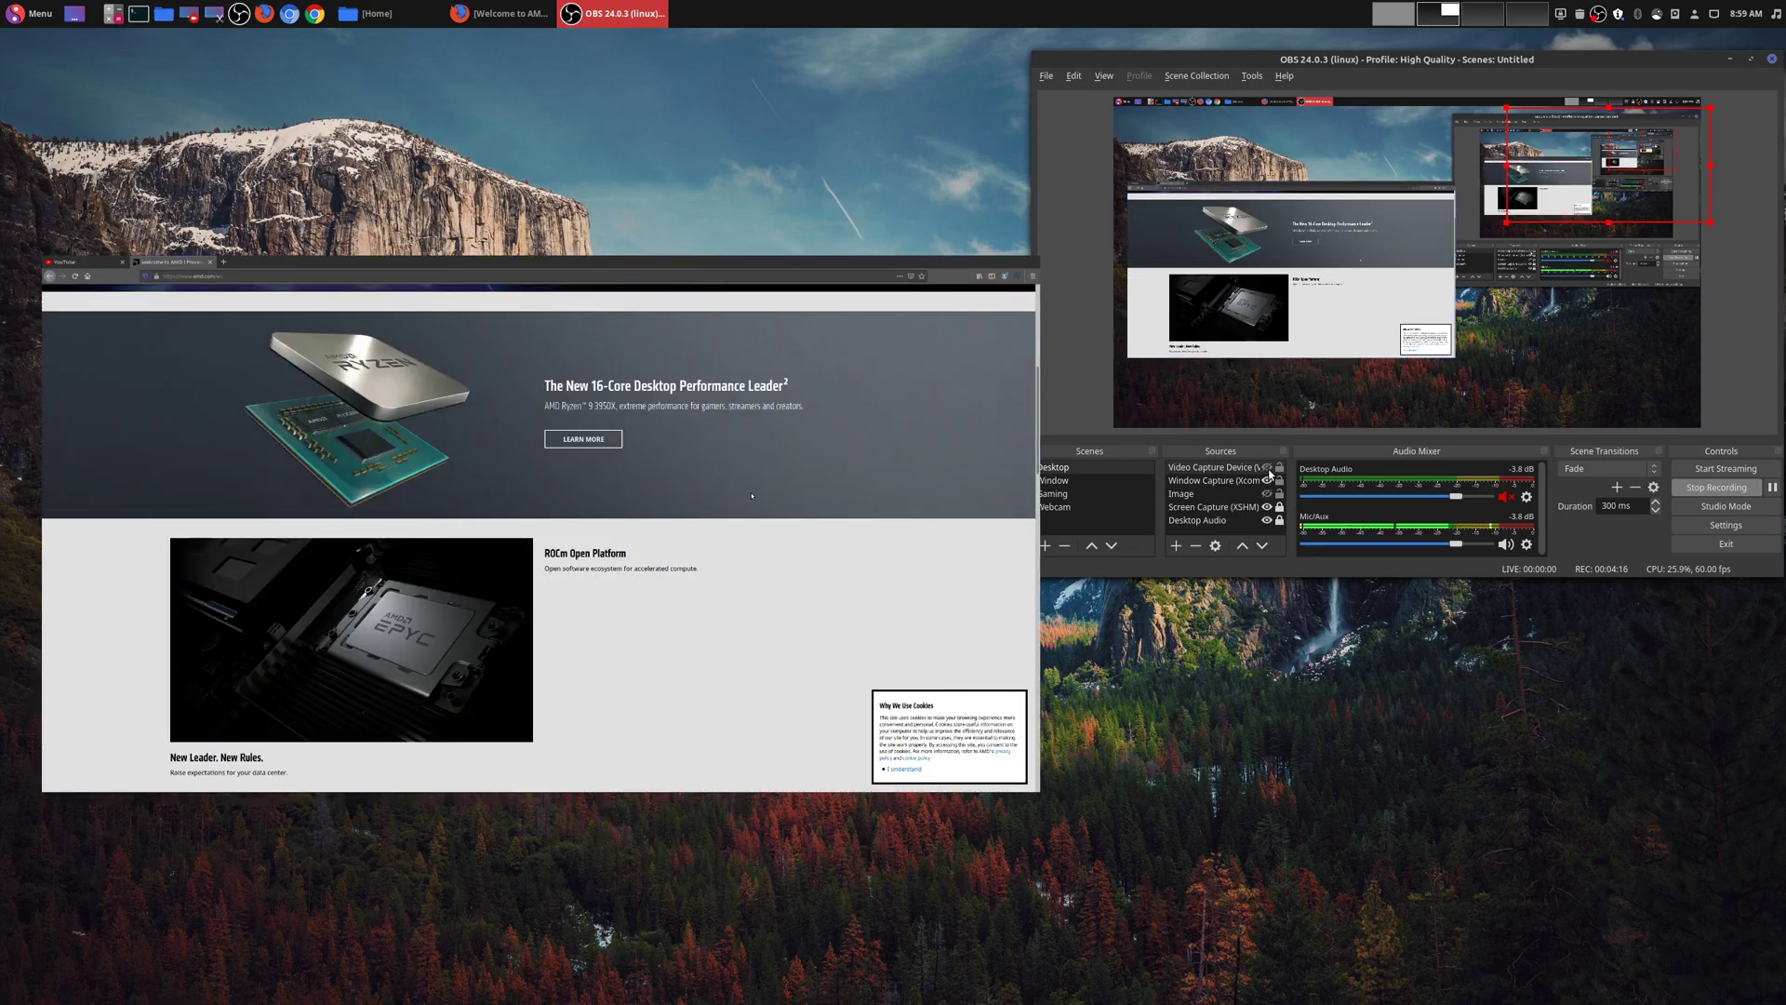
pyautogui.click(1267, 467)
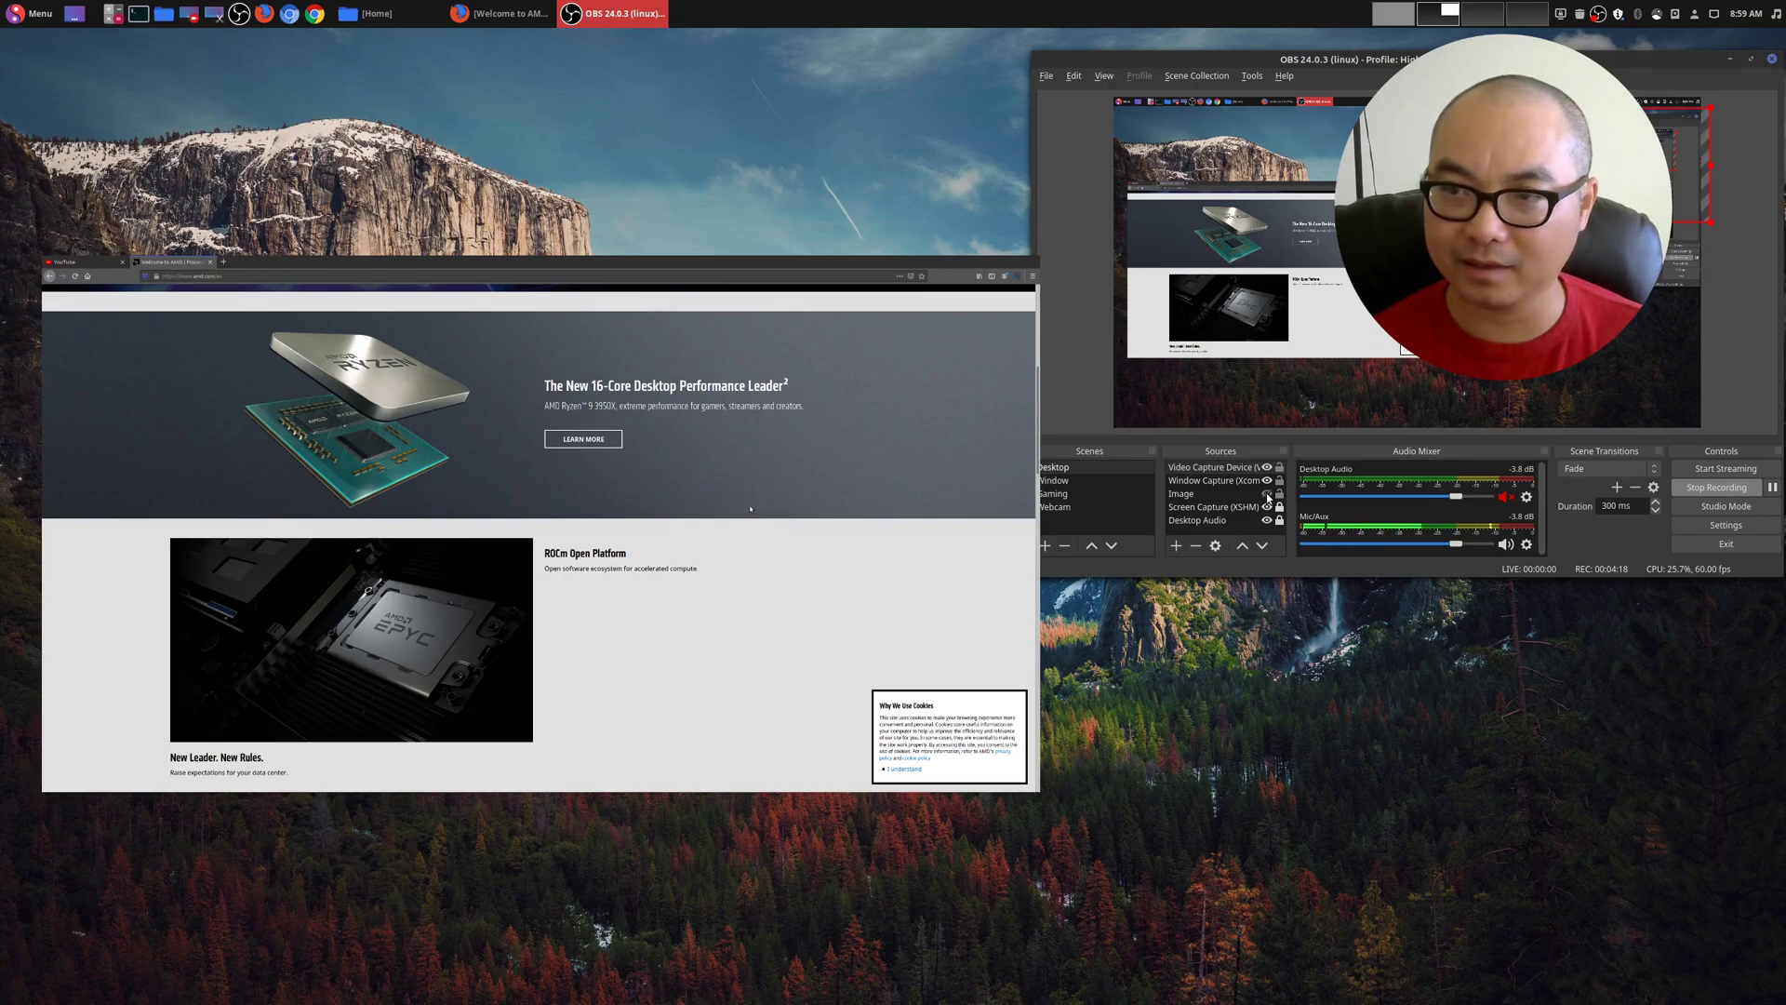
pyautogui.click(1267, 495)
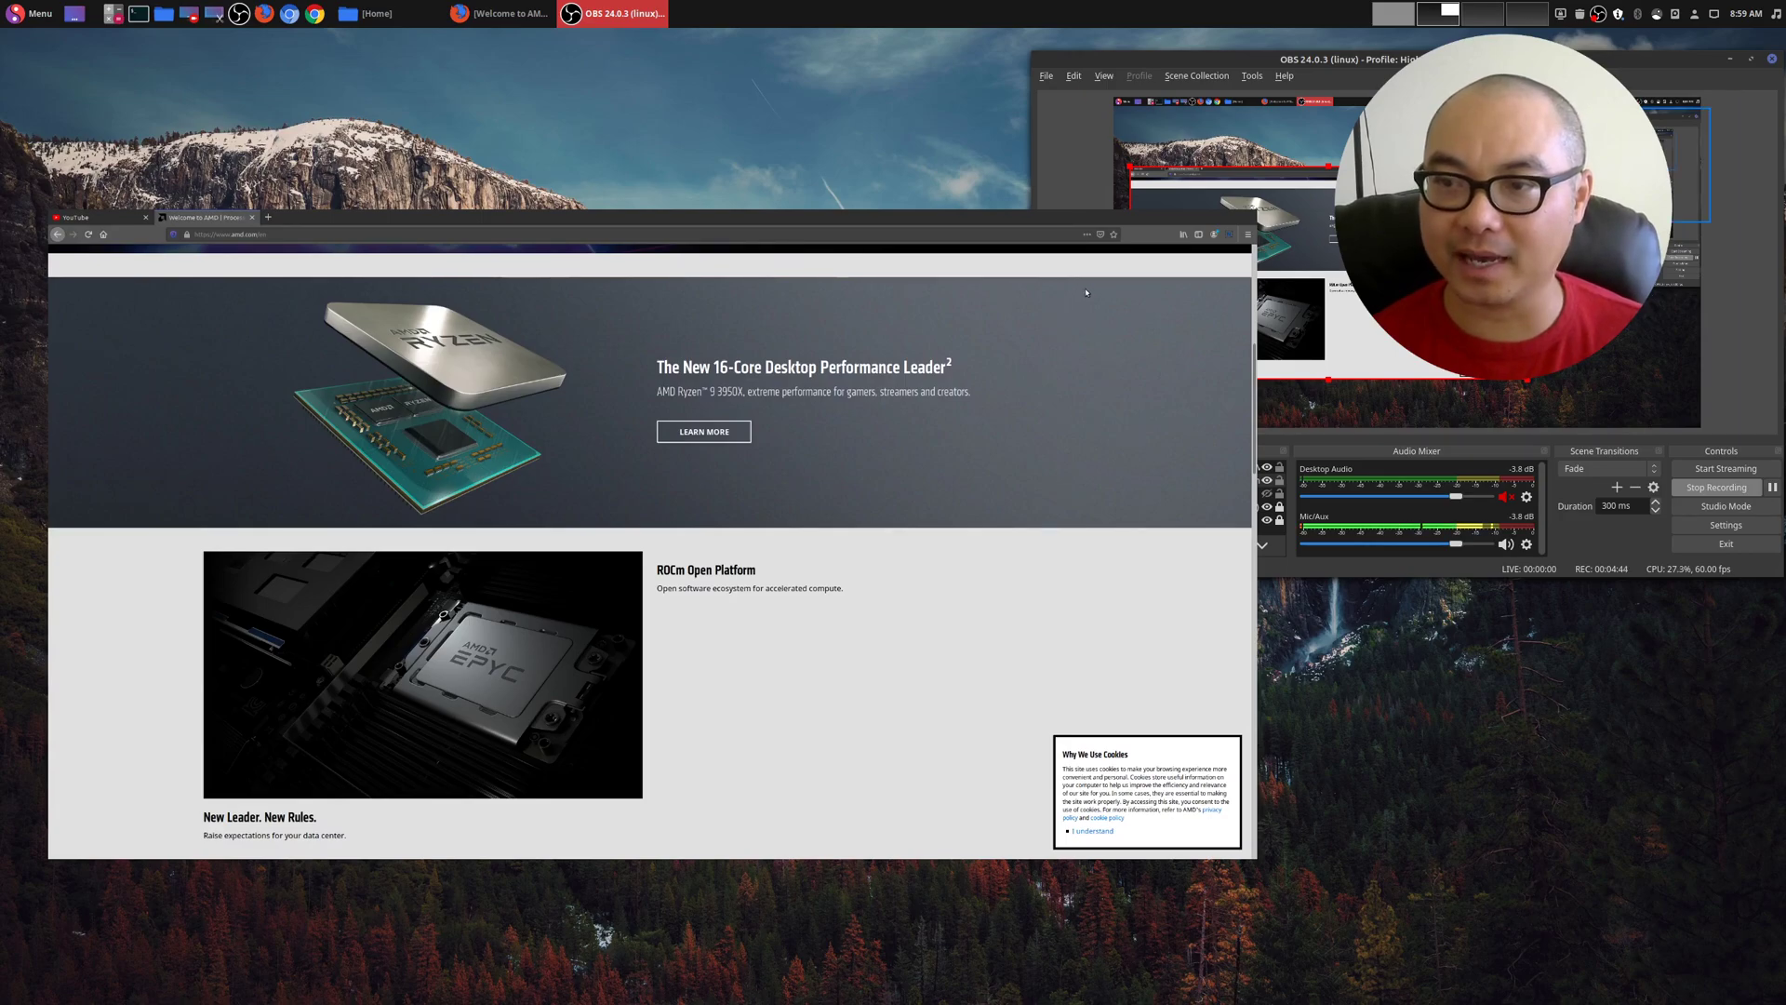
pyautogui.moveTo(1051, 335); pyautogui.dragTo(835, 425)
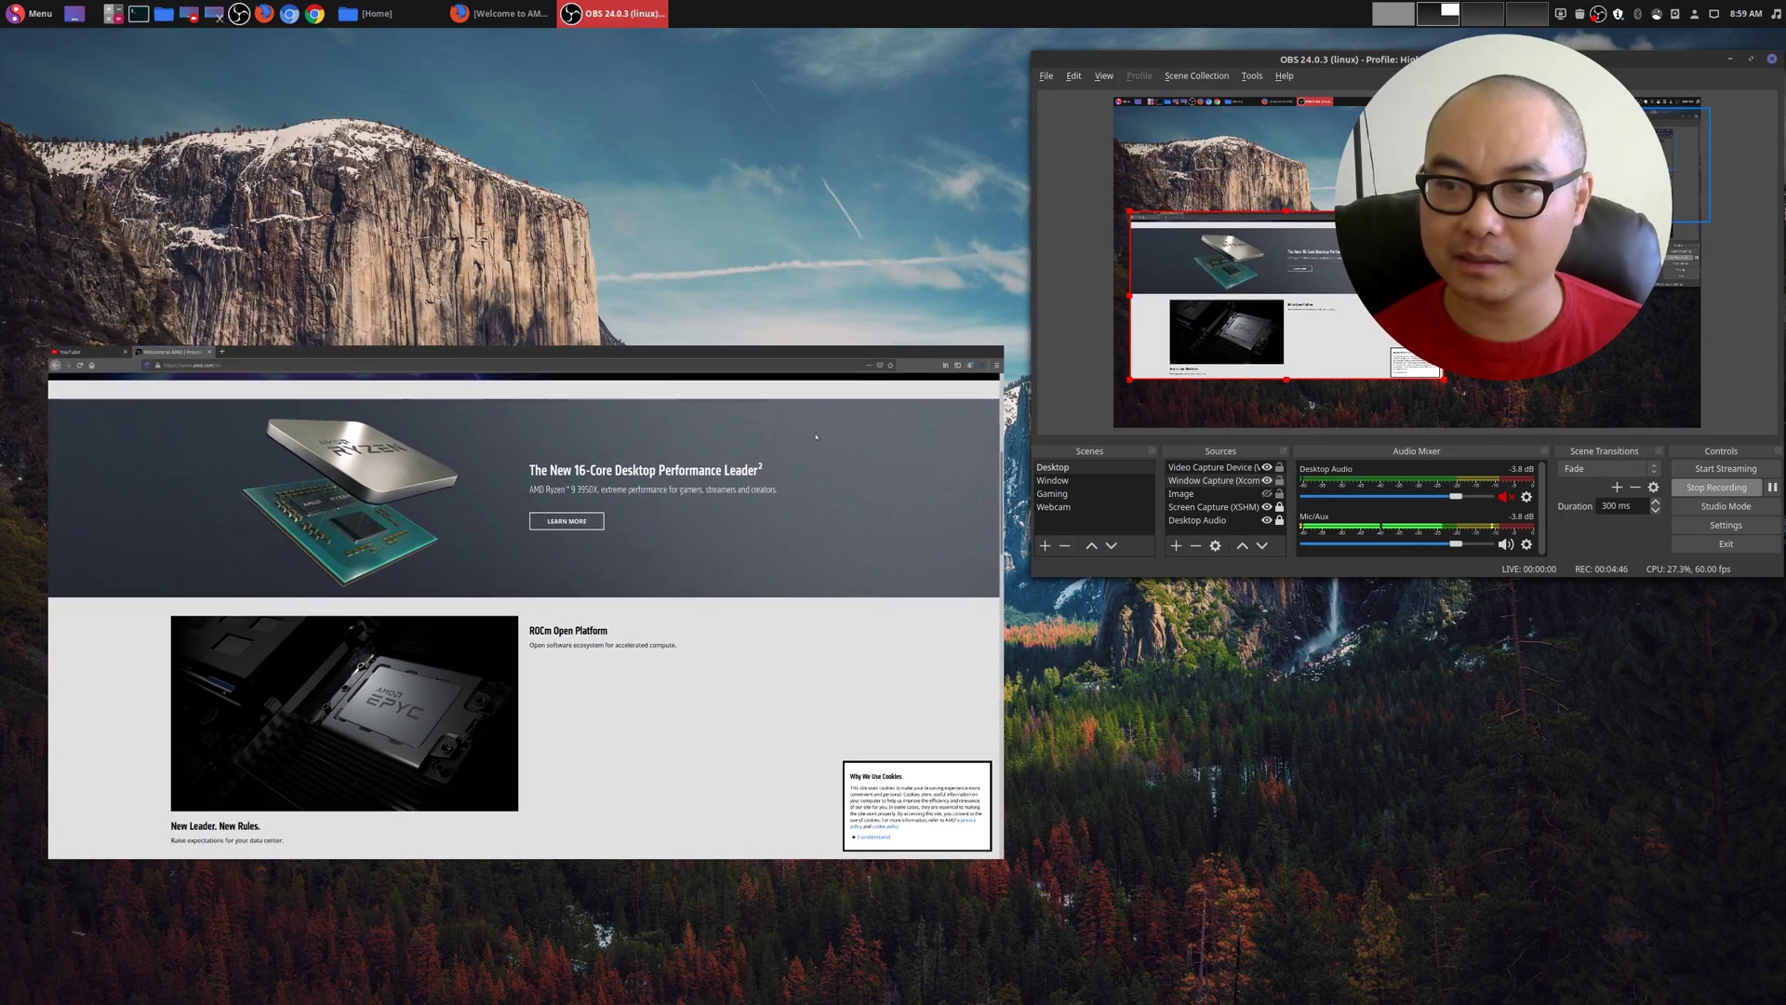
pyautogui.click(1574, 374)
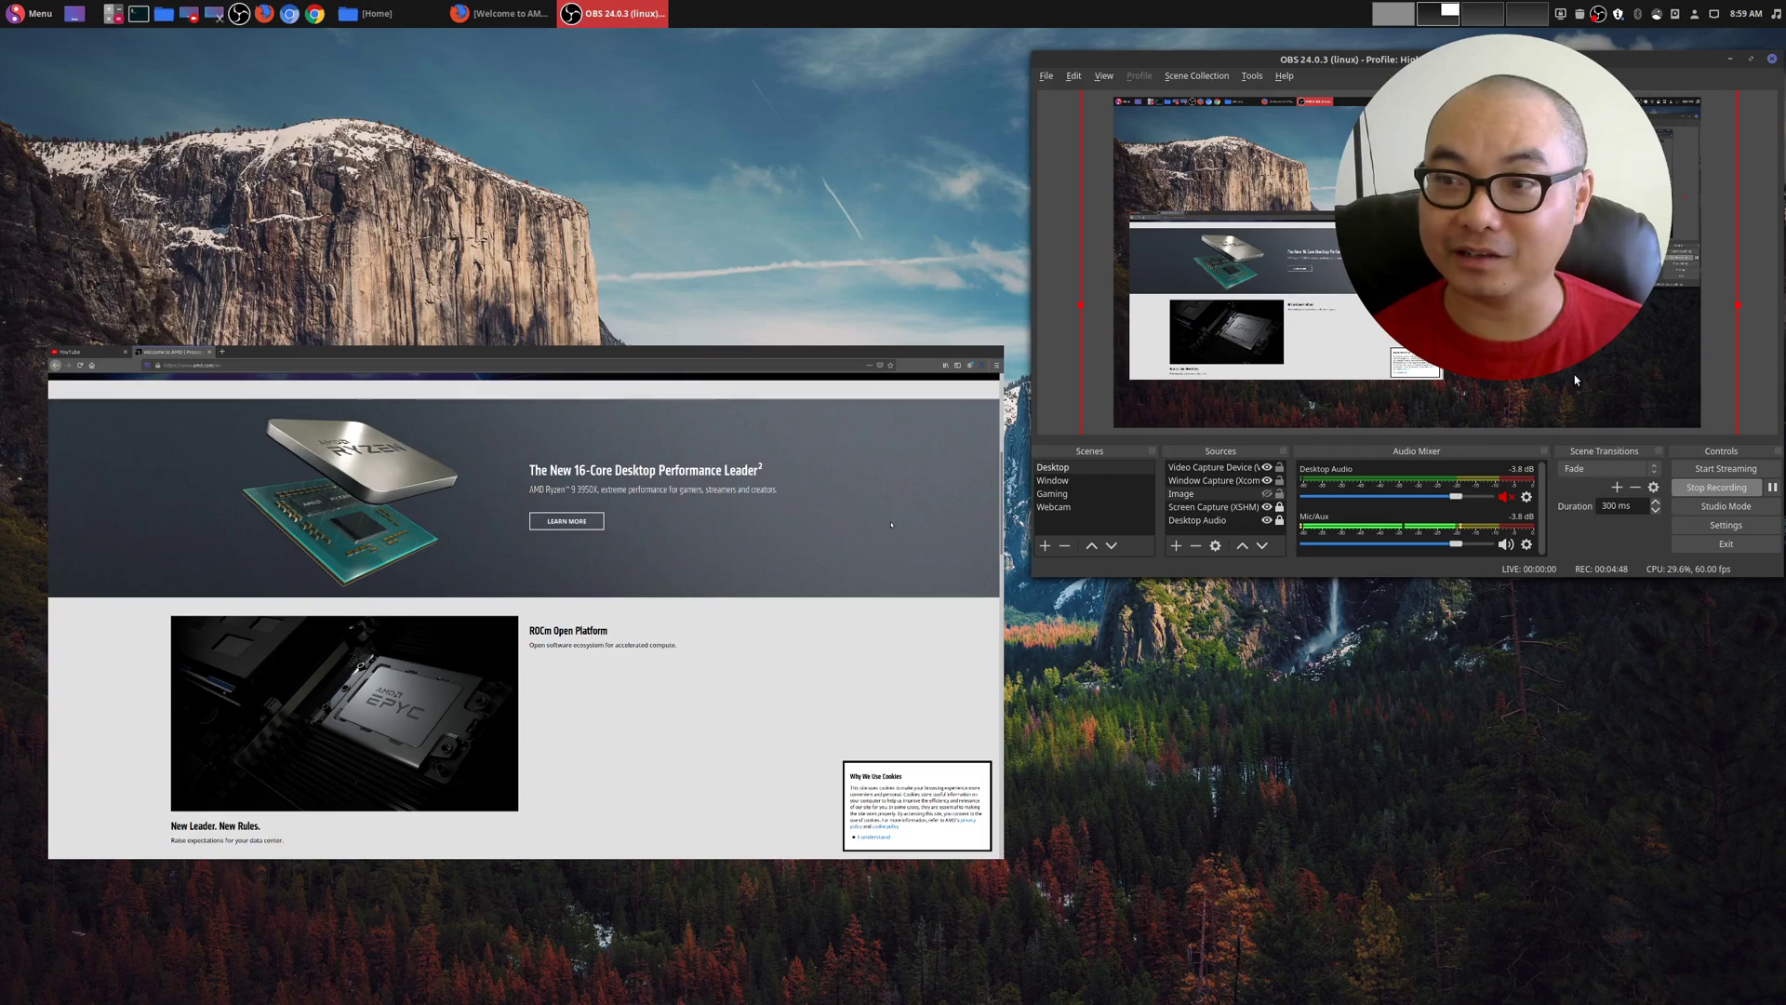